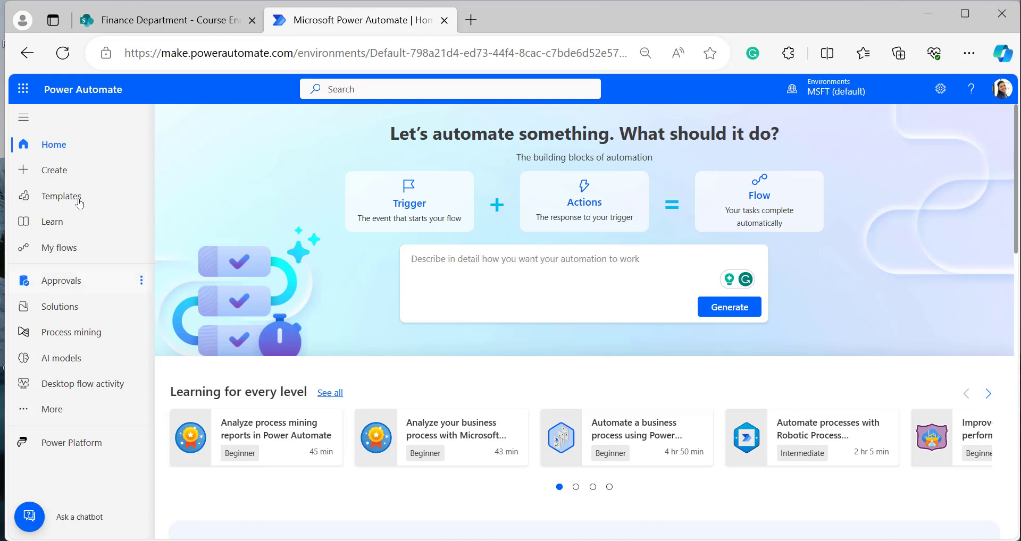
- Create an instant cloud flow named "Upper Function" that uses the "Manually trigger a flow" trigger
left_click(53, 172)
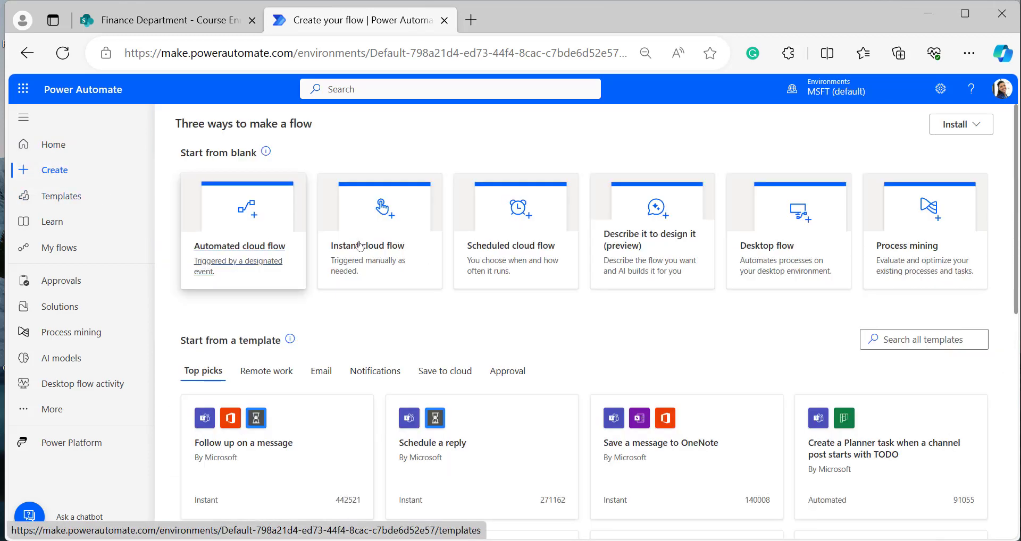
left_click(367, 250)
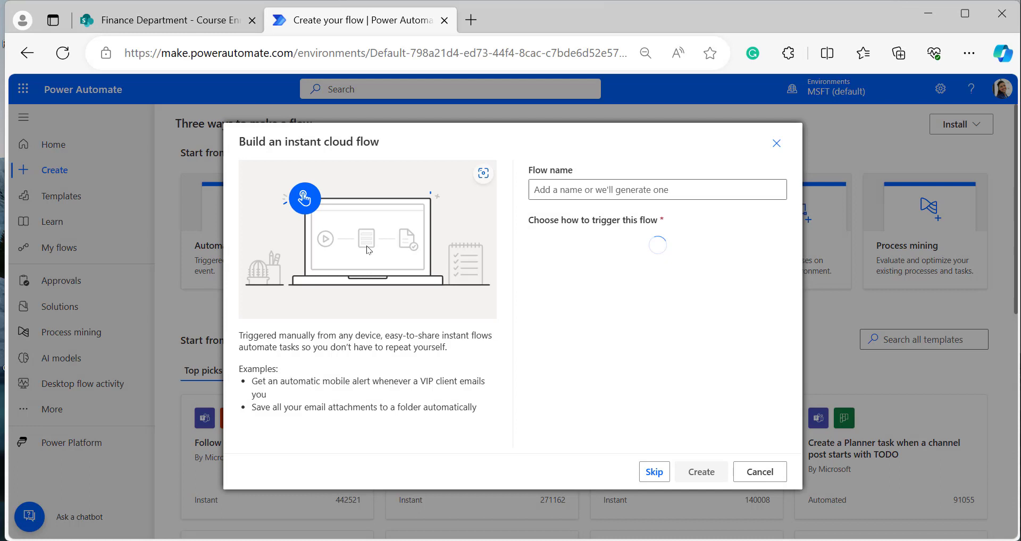
left_click(572, 192)
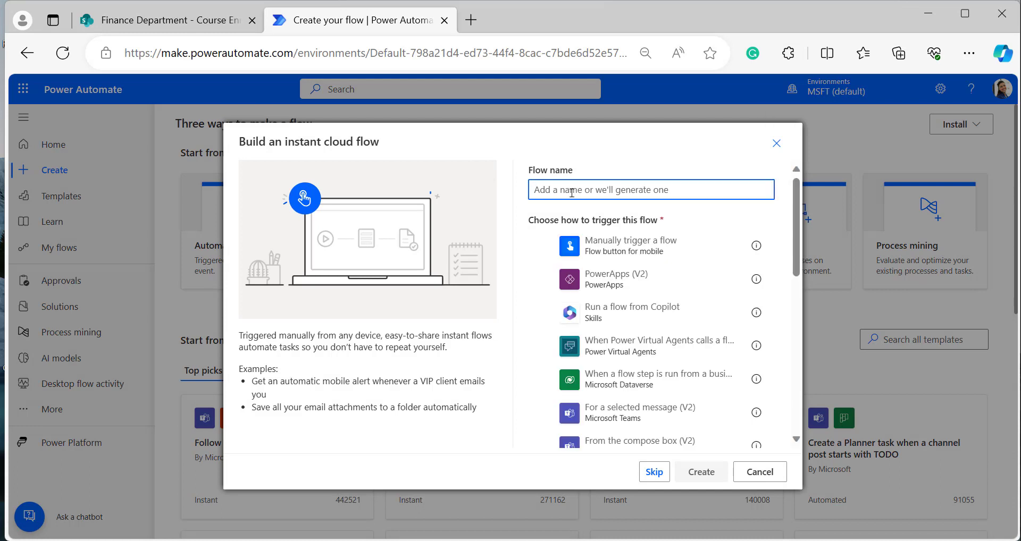
type("U")
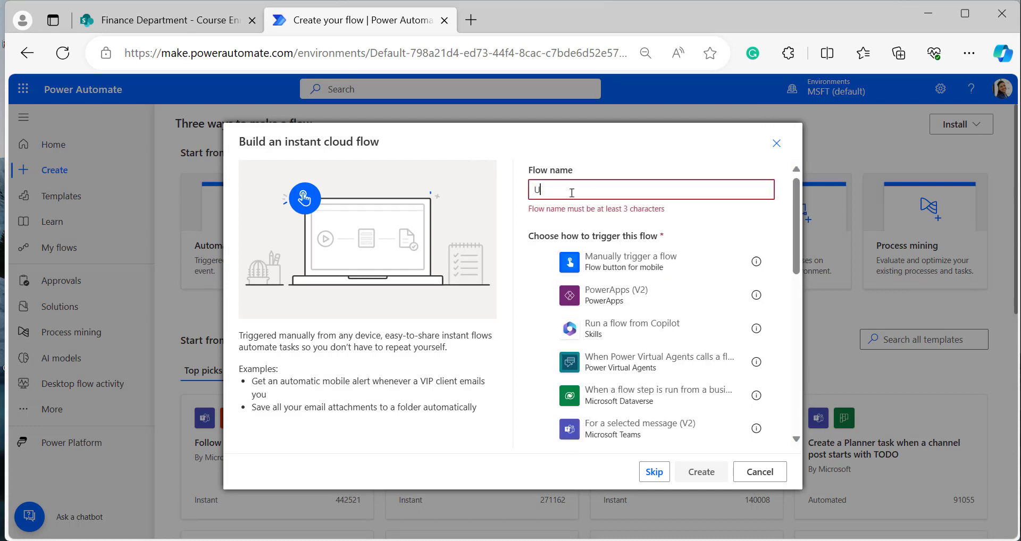
type("pper Function")
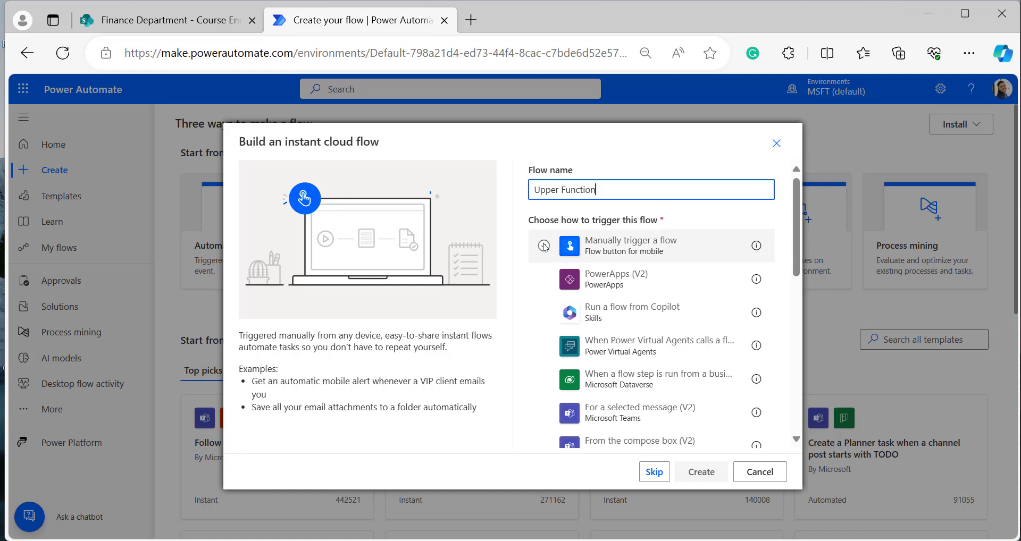
left_click(543, 245)
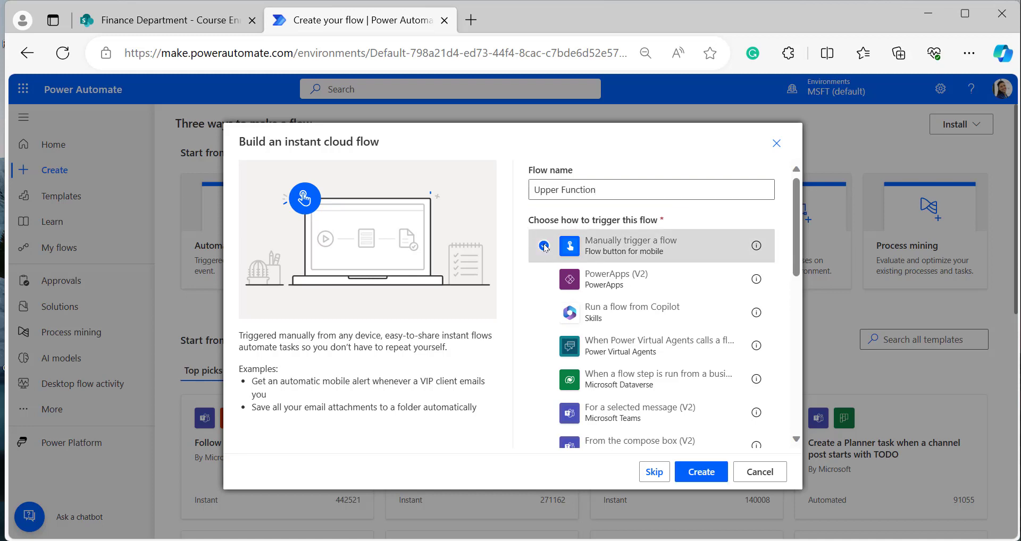
left_click(696, 473)
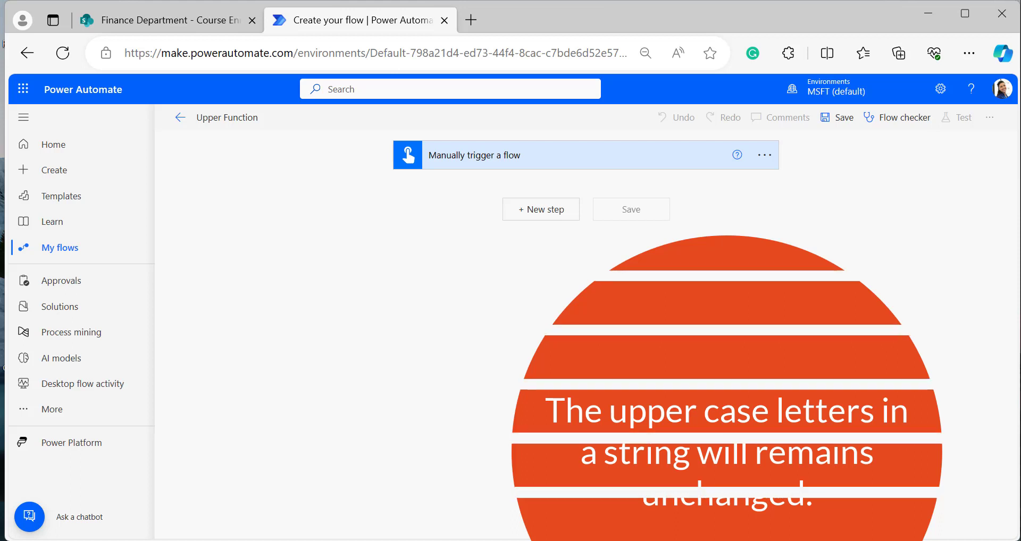
- Add a text input to the manual trigger and title it "Text"
left_click(532, 164)
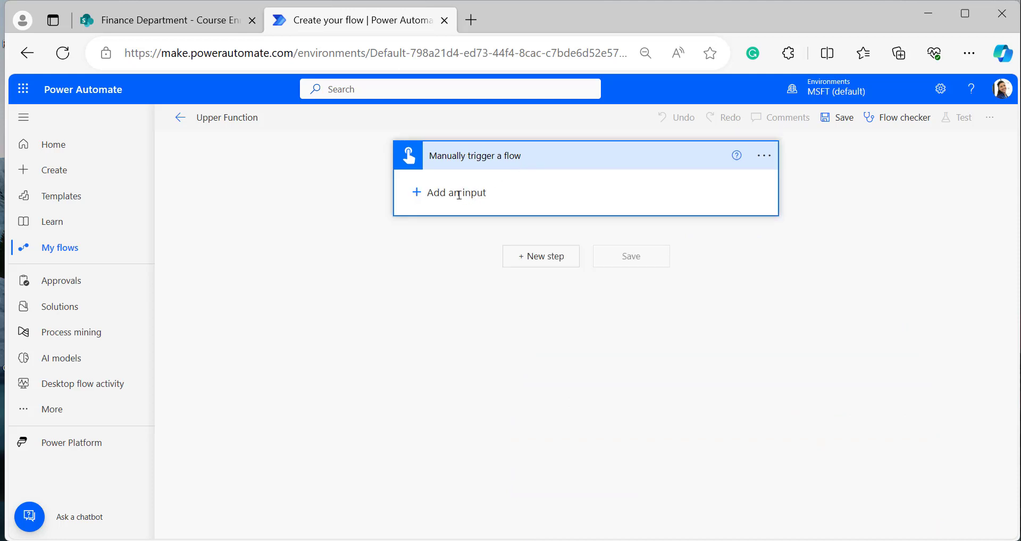
left_click(460, 194)
left_click(431, 219)
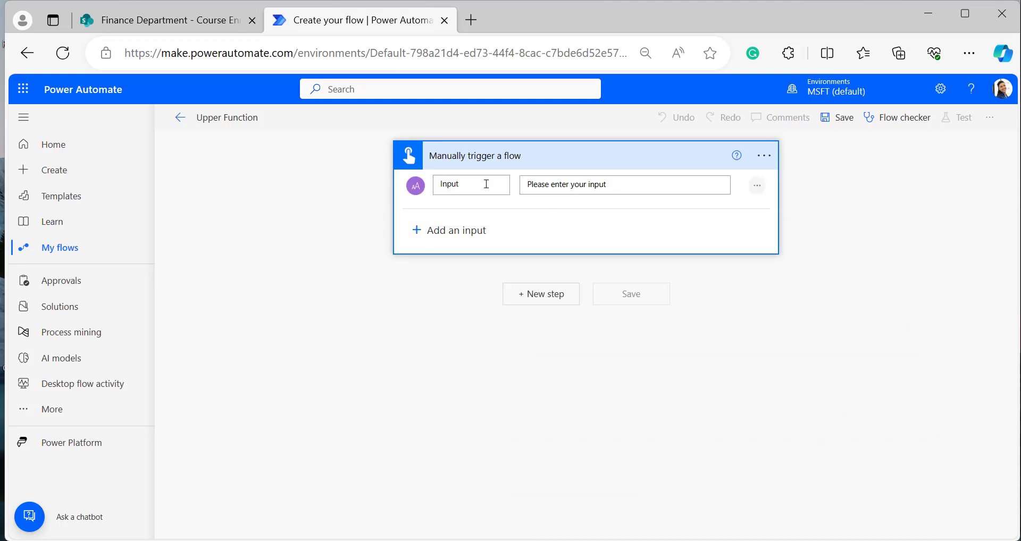
key("BackSpace")
key("BackSpace")
key("BackSpace")
key("BackSpace")
key("BackSpace")
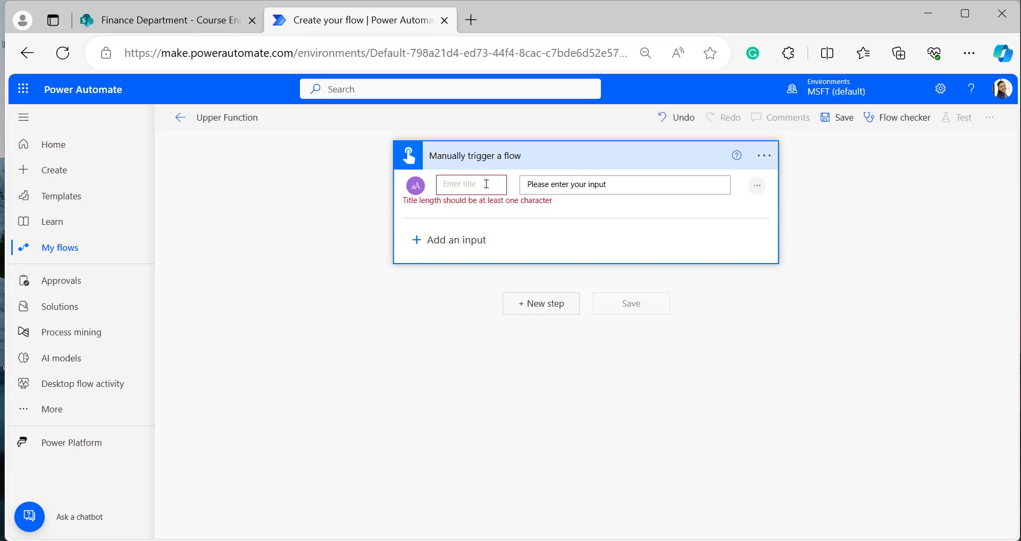
type("Text")
- Add an Initialize variable action after the trigger, with the variable named "Text" and its type set to String
left_click(535, 209)
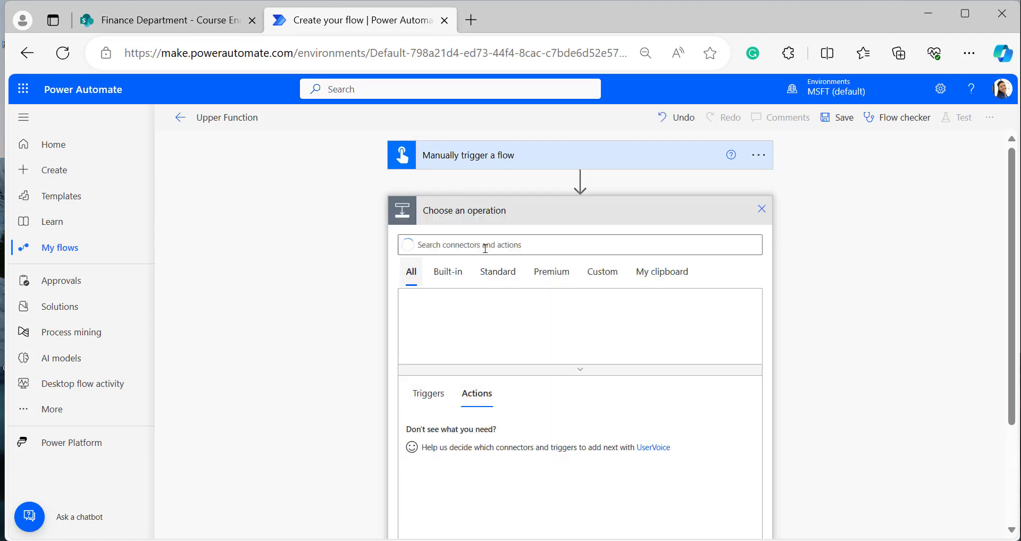
type("initialize")
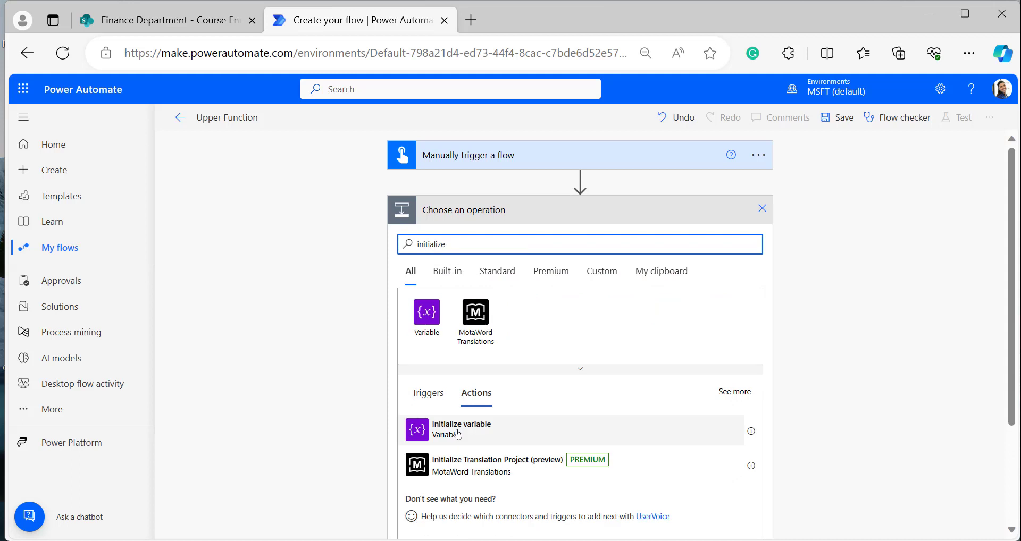
left_click(458, 434)
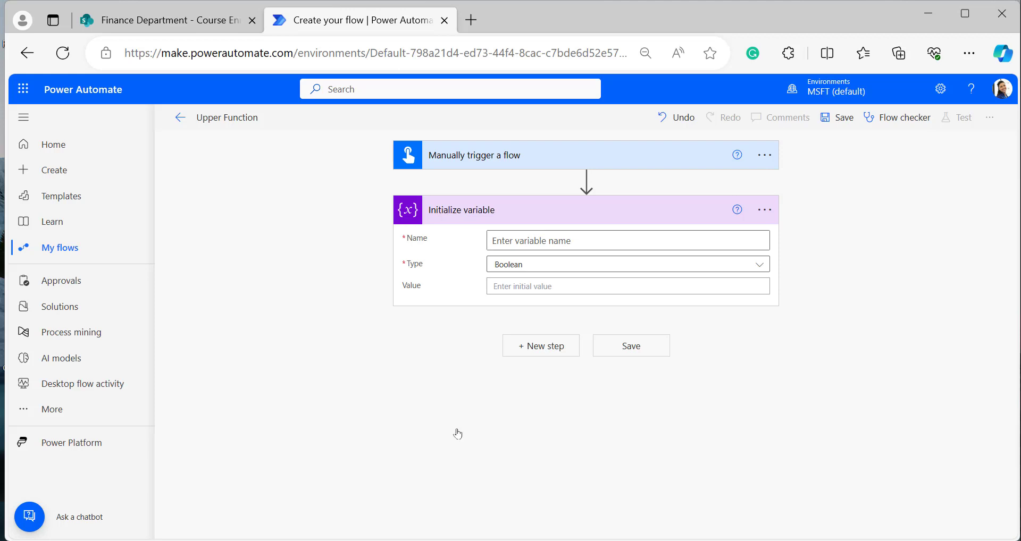
left_click(568, 240)
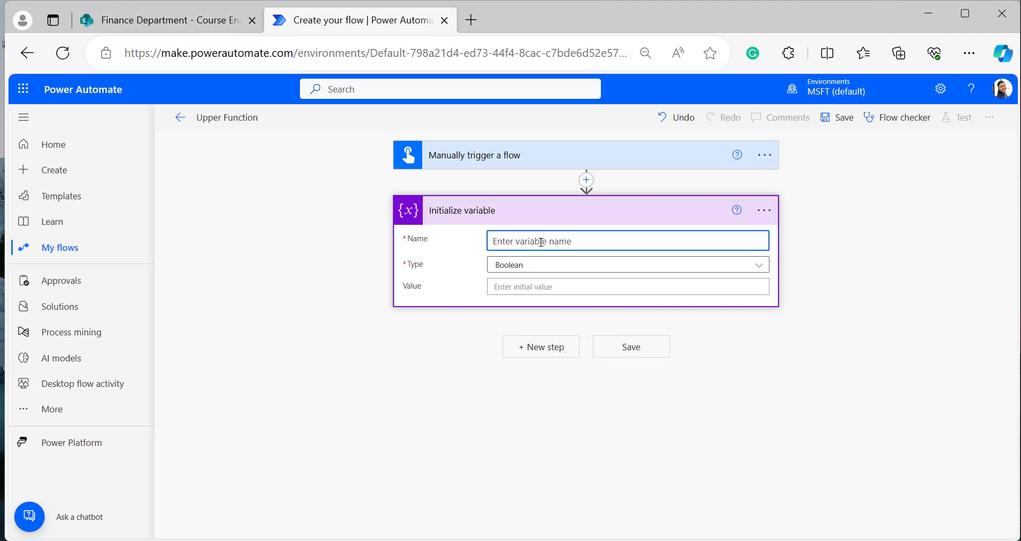
type("Text")
left_click(540, 270)
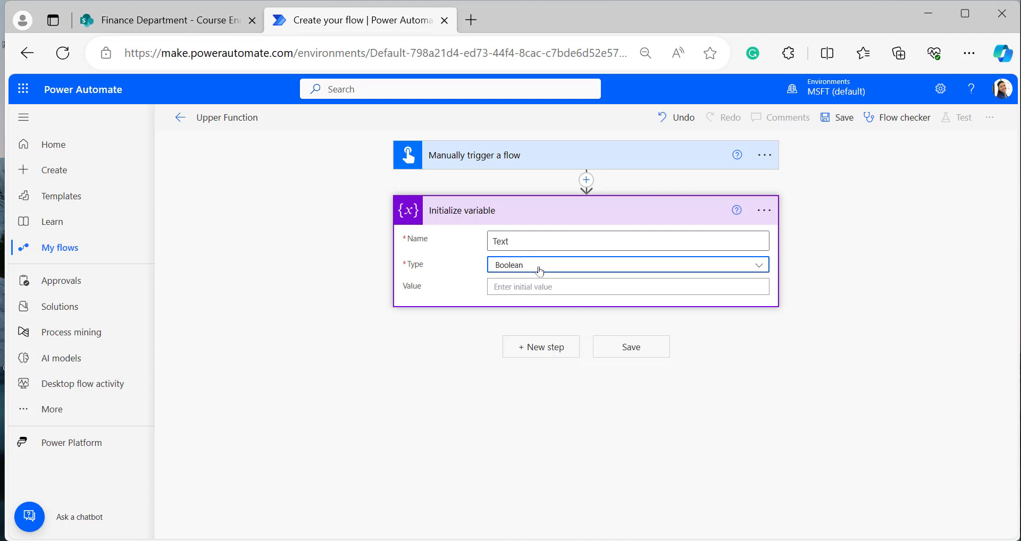
left_click(522, 354)
- Set the variable's initial value to the manual trigger's Text dynamic content
left_click(511, 287)
type("Te")
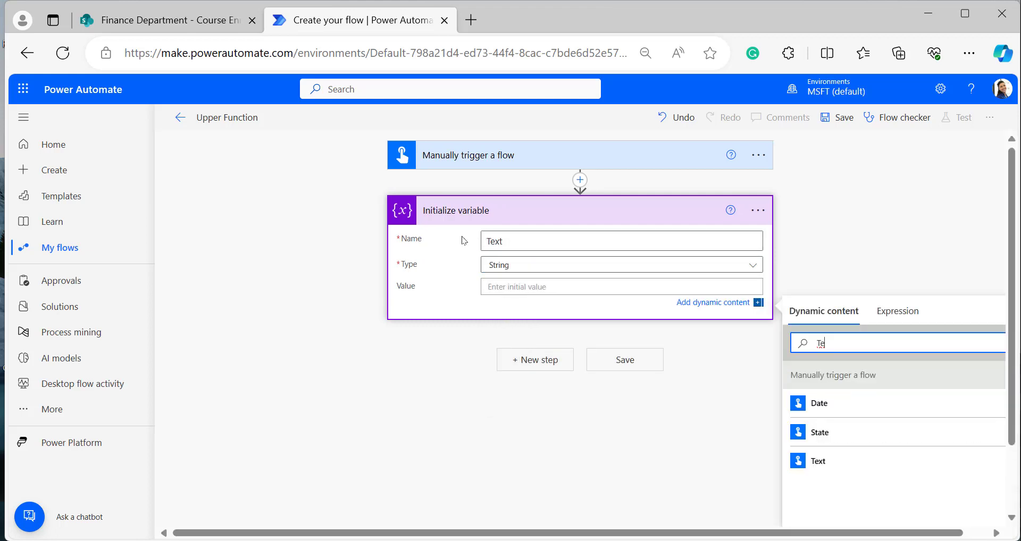
left_click(508, 285)
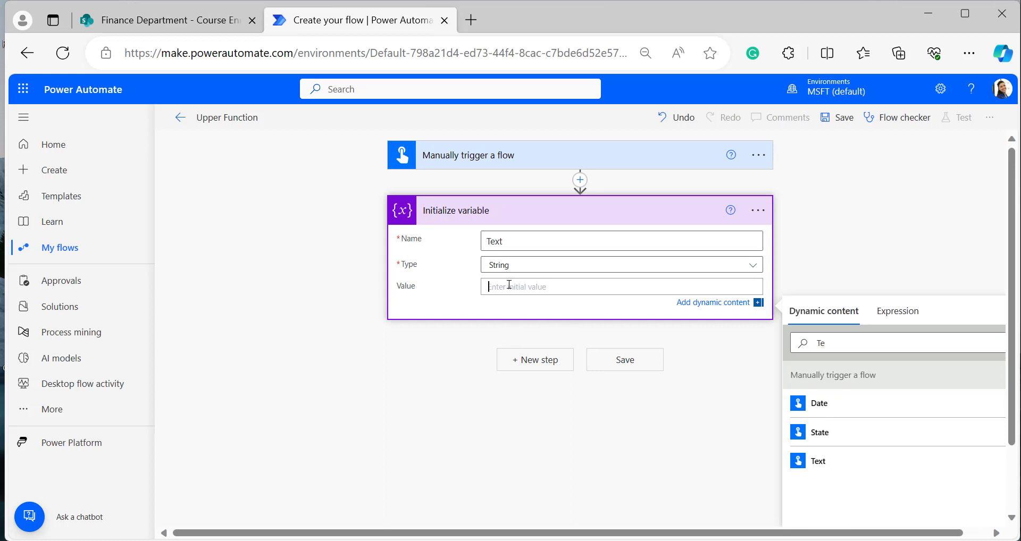
left_click(817, 463)
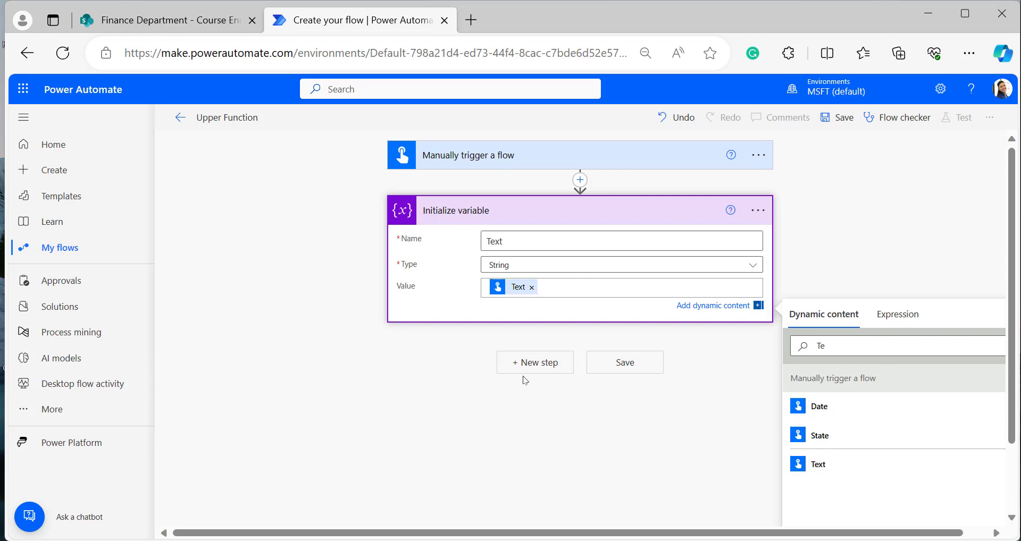
- Add a Compose action after the variable and set its input to the expression toUpper(variables('Text'))
left_click(539, 363)
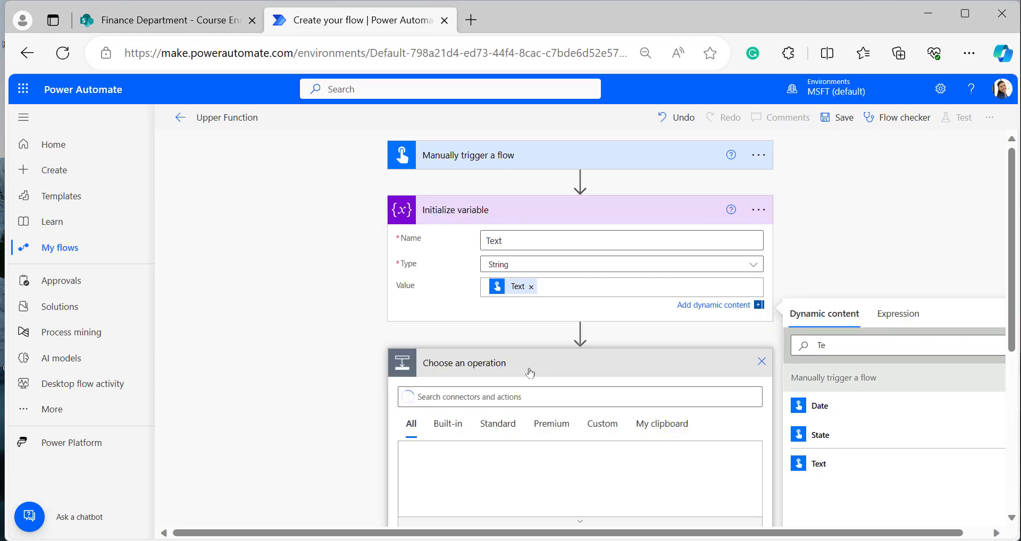
type("compose")
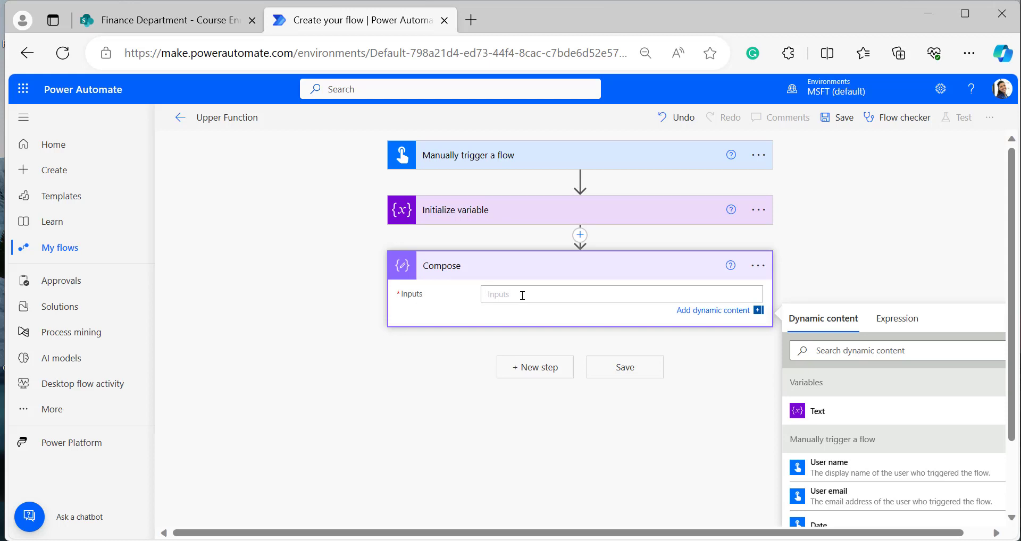
left_click(898, 319)
left_click(820, 349)
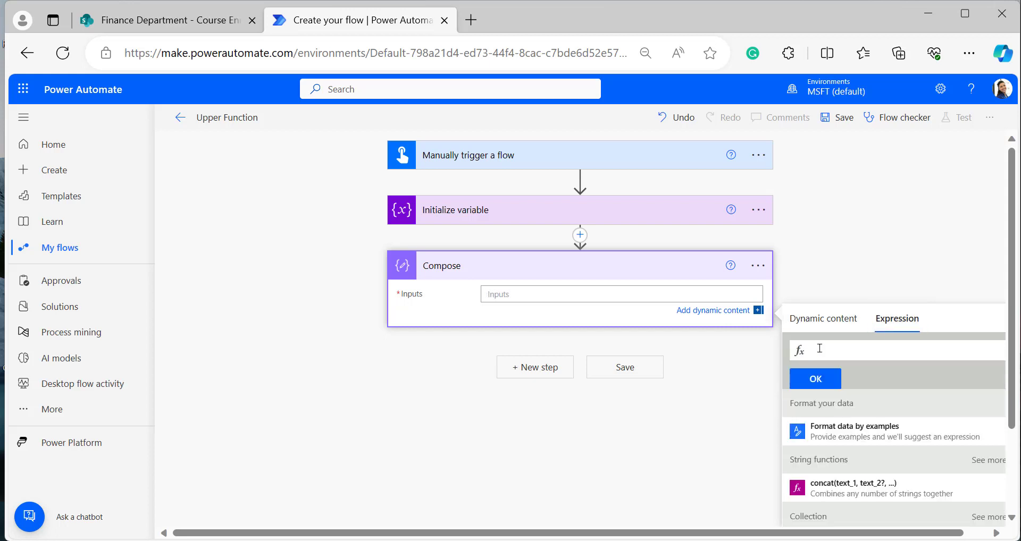
type("to")
left_click(770, 376)
type("(")
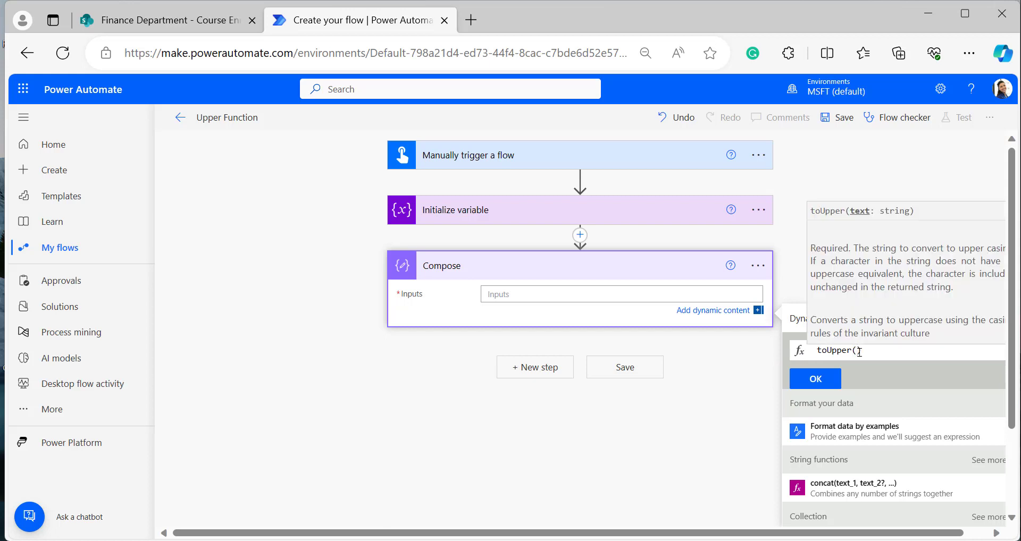
left_click(802, 322)
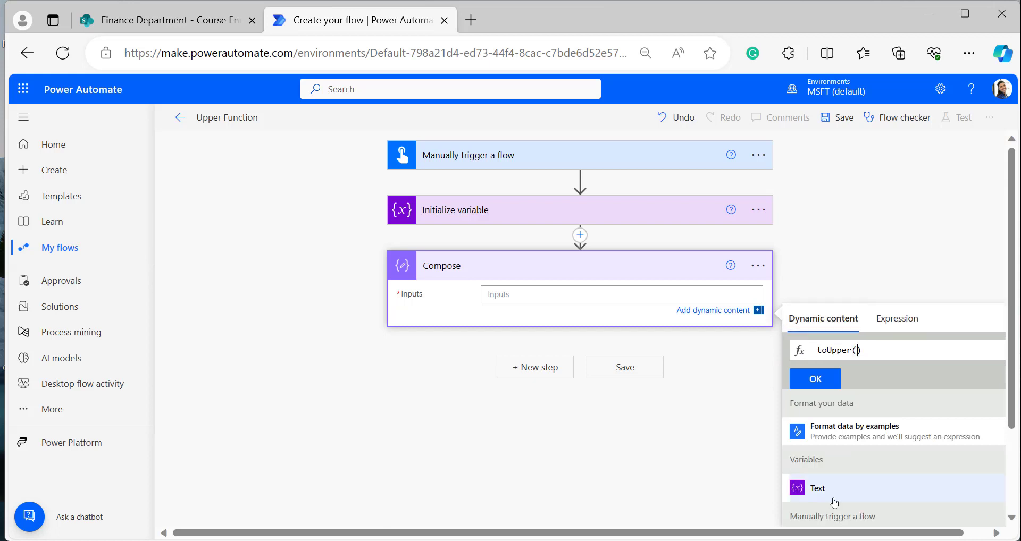
scroll(851, 467, "down", 1)
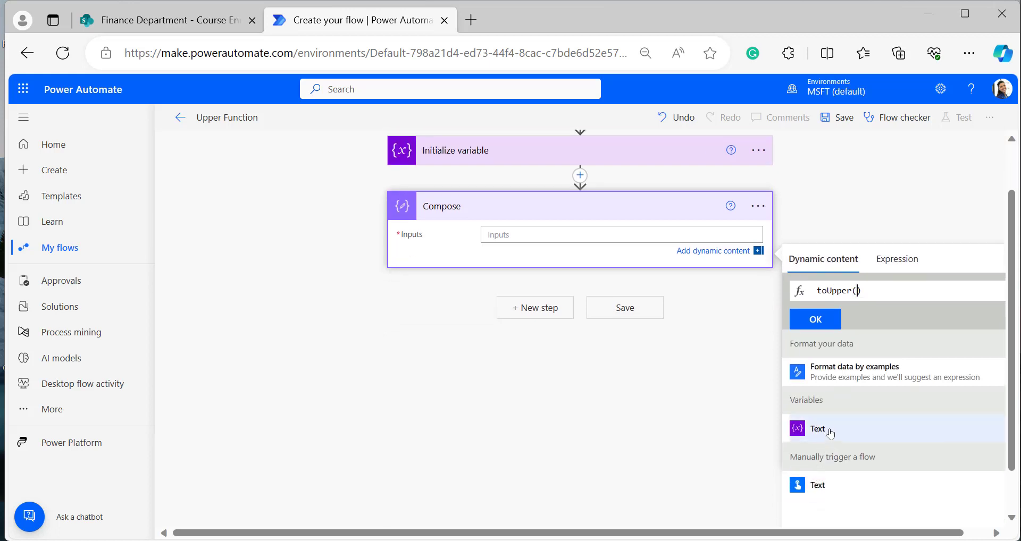
left_click(827, 432)
left_click(815, 319)
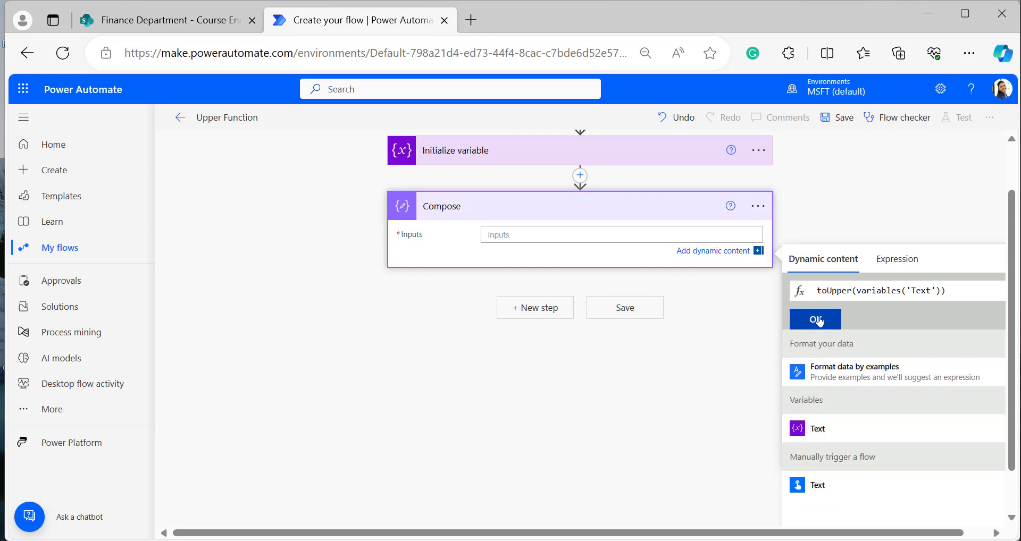
- Save the flow and run a manual test with "power automate" as the Text input
left_click(840, 121)
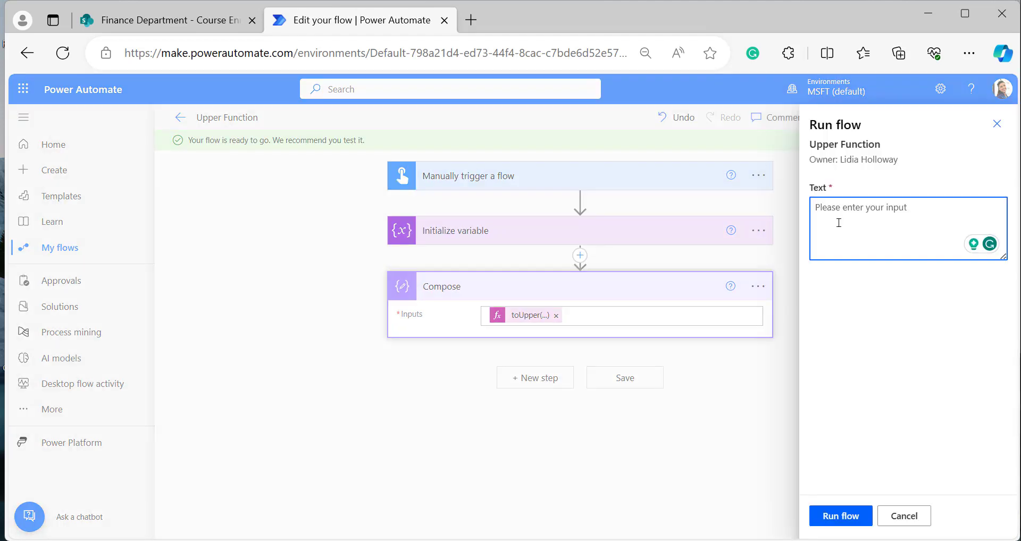
type("power automate")
left_click(842, 517)
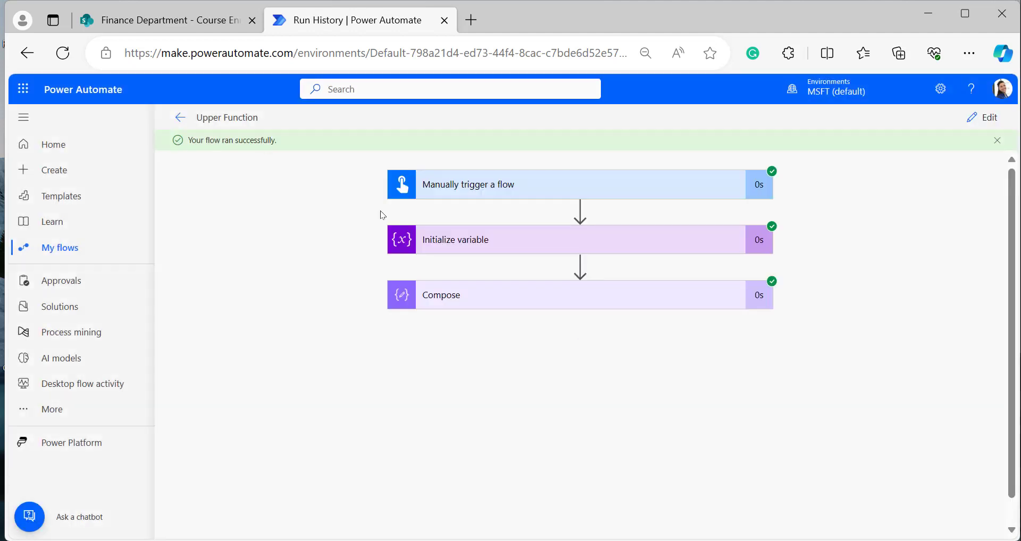
- Examine the run details of the Compose and Initialize variable actions to compare the converted text with the original
left_click(556, 307)
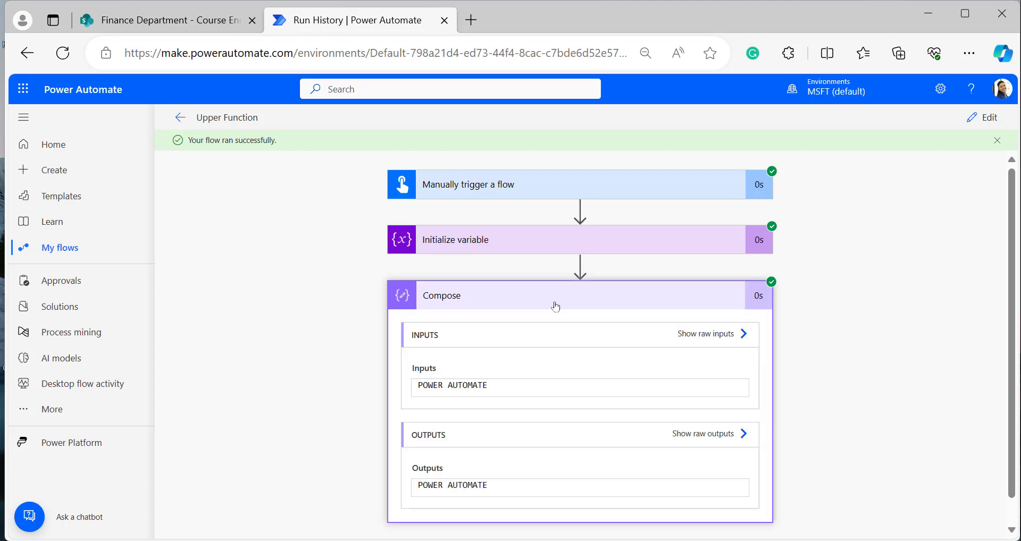
scroll(535, 320, "down", 1)
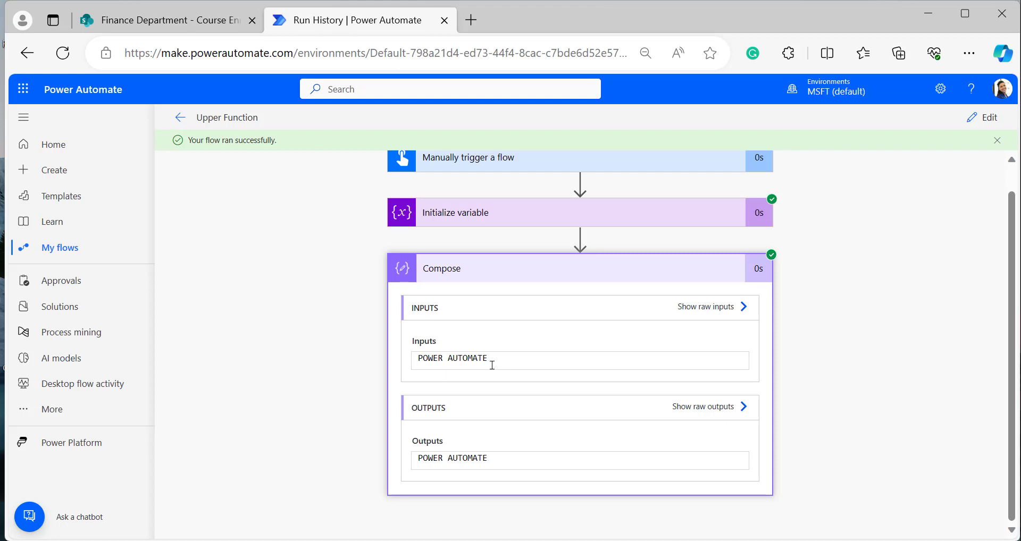
left_click(523, 219)
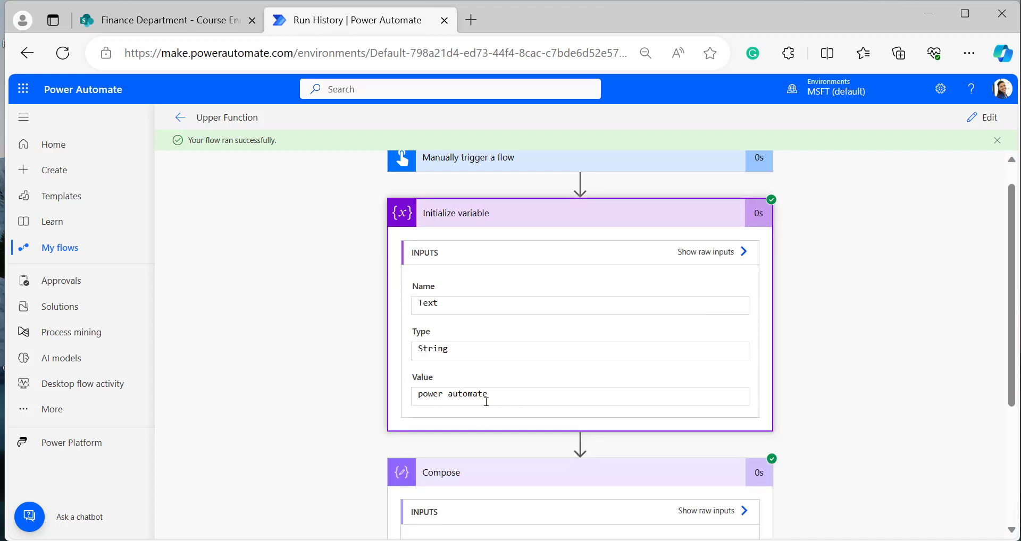
scroll(547, 375, "down", 4)
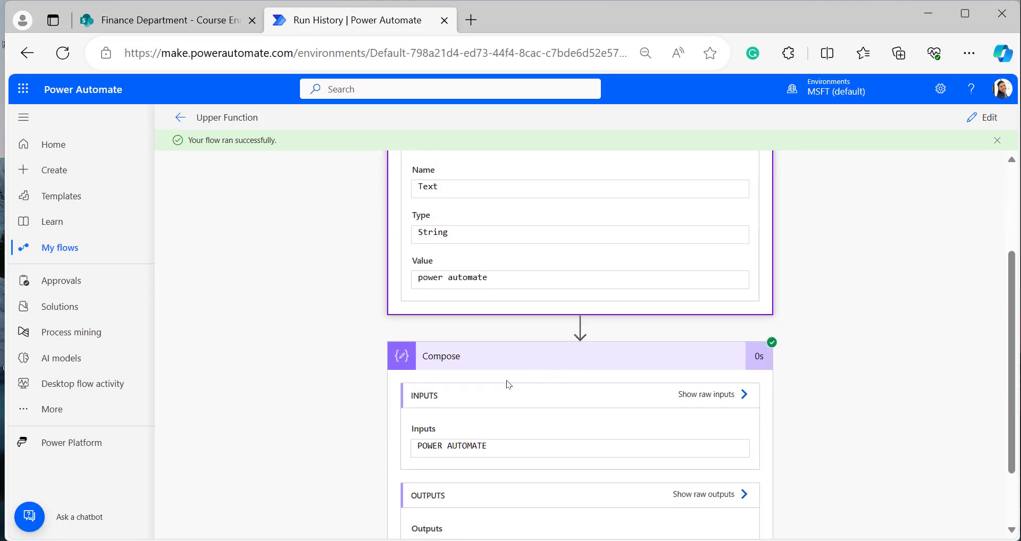
- Return to editing the flow, run another manual test with "Power Automate" as the Text input, and open the Compose result
left_click(985, 118)
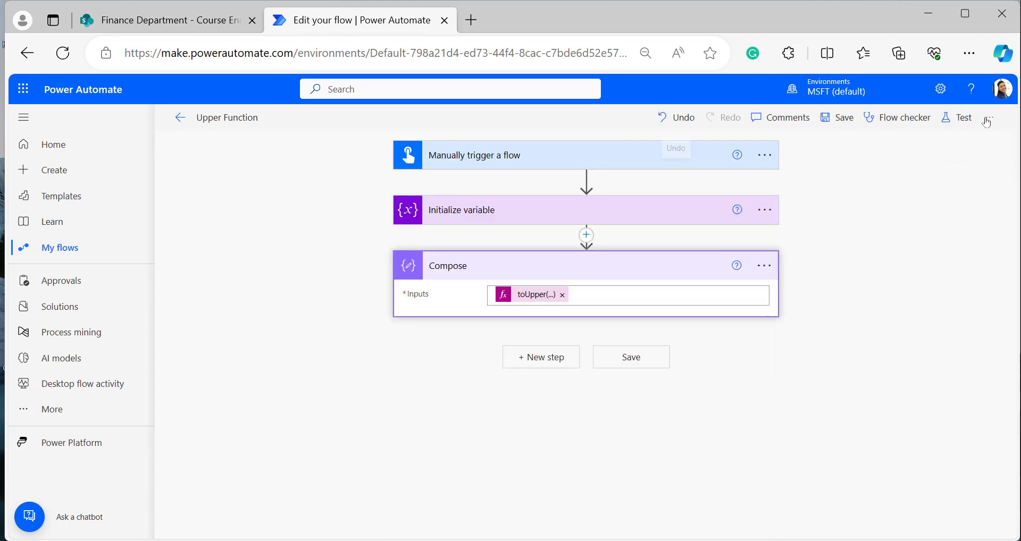
left_click(958, 117)
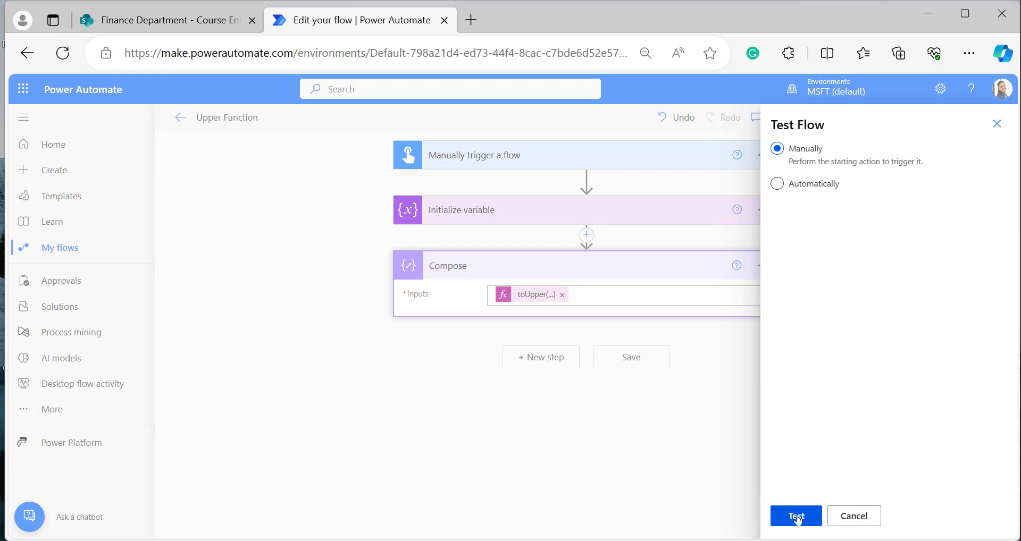
left_click(796, 517)
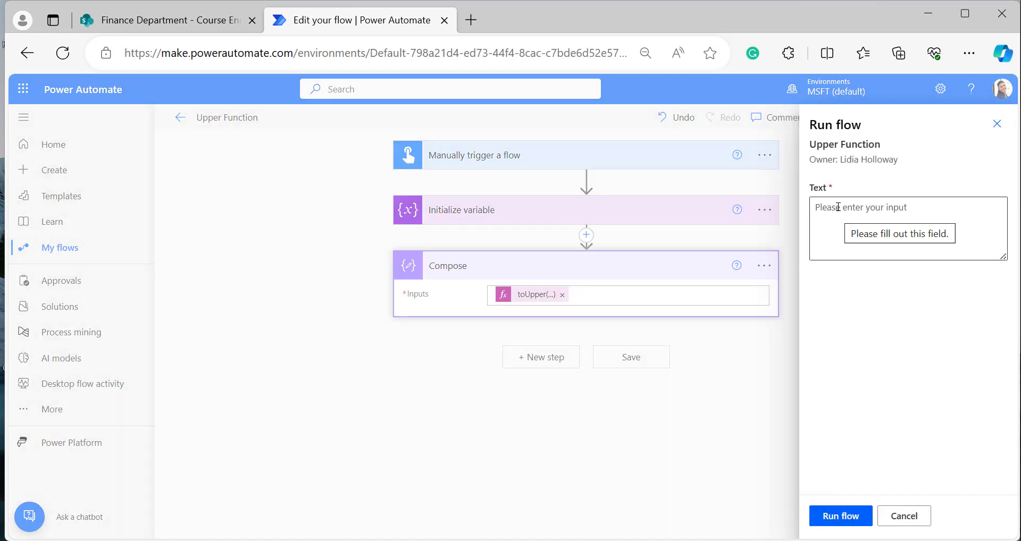
left_click(838, 207)
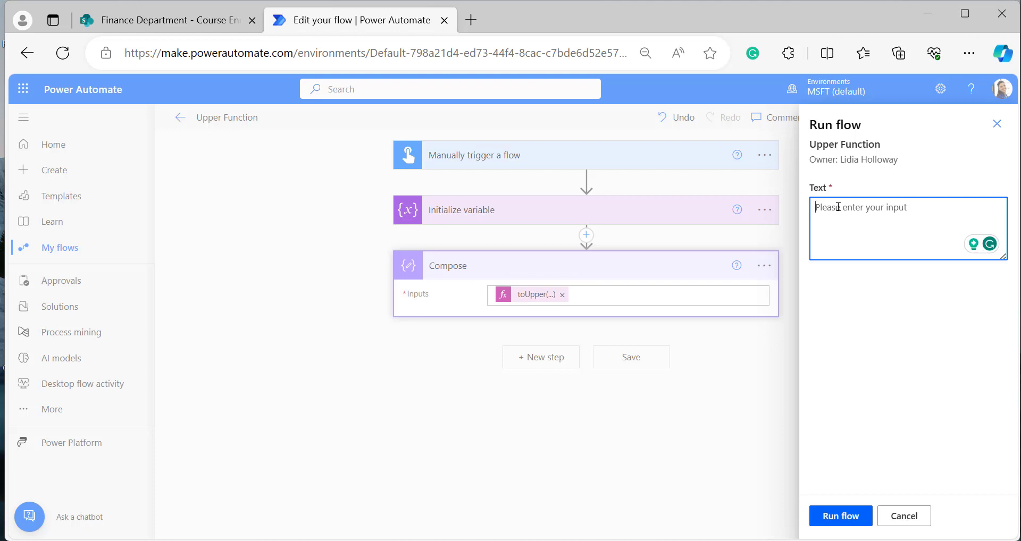
type("Power A")
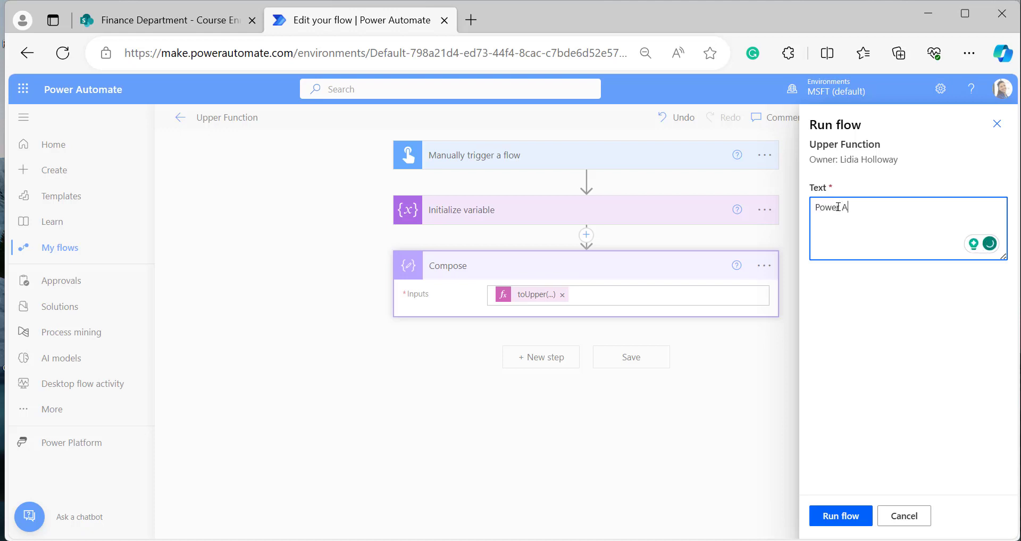
type("utomate")
left_click(830, 517)
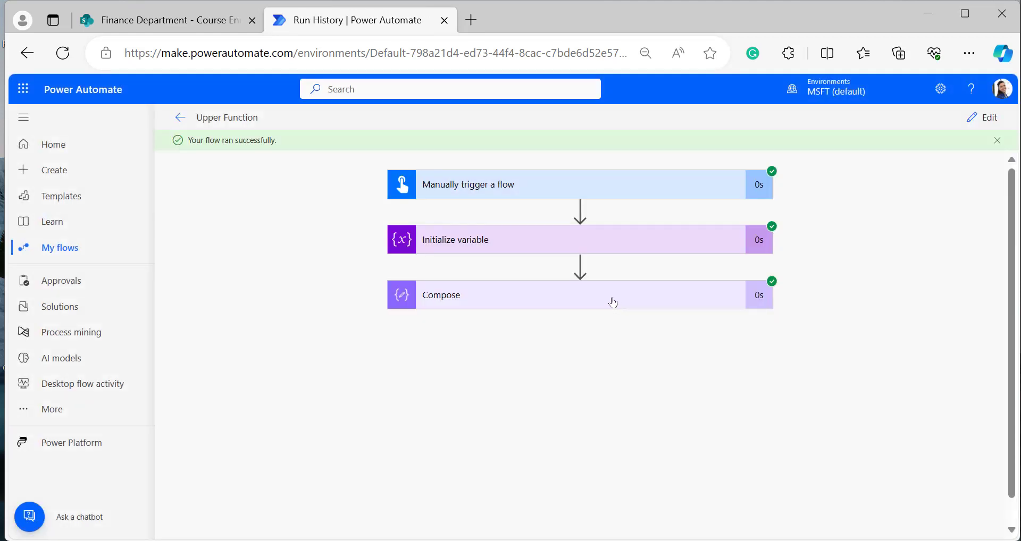
left_click(613, 302)
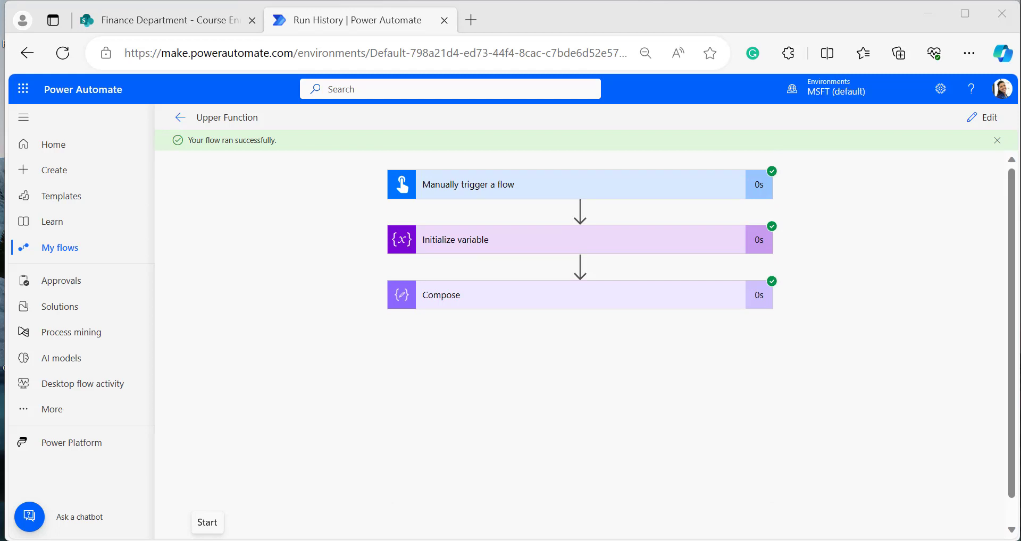
- Check the Course Enrollment list in SharePoint, and create an automated cloud flow in Power Automate with the When an item is created trigger
left_click(175, 21)
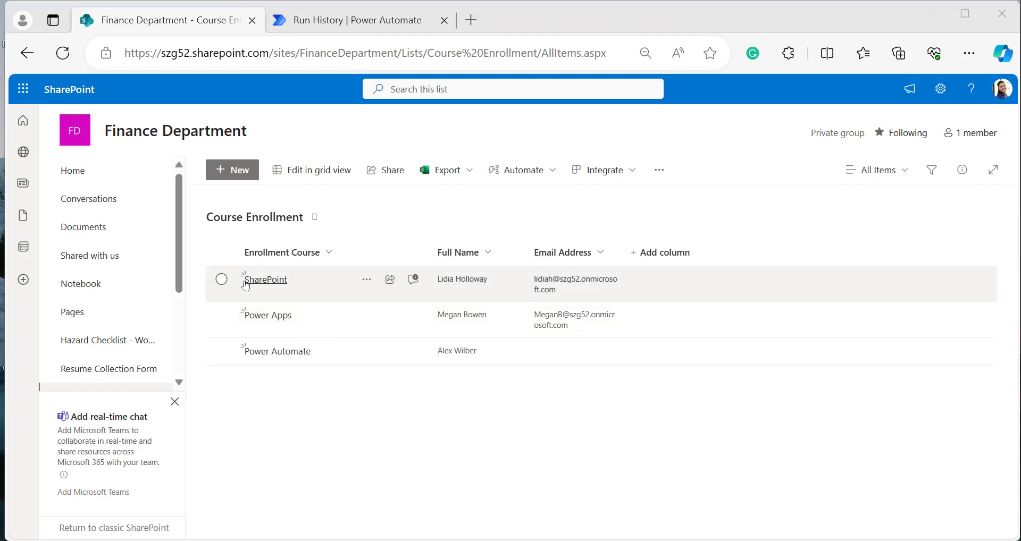
left_click(277, 352)
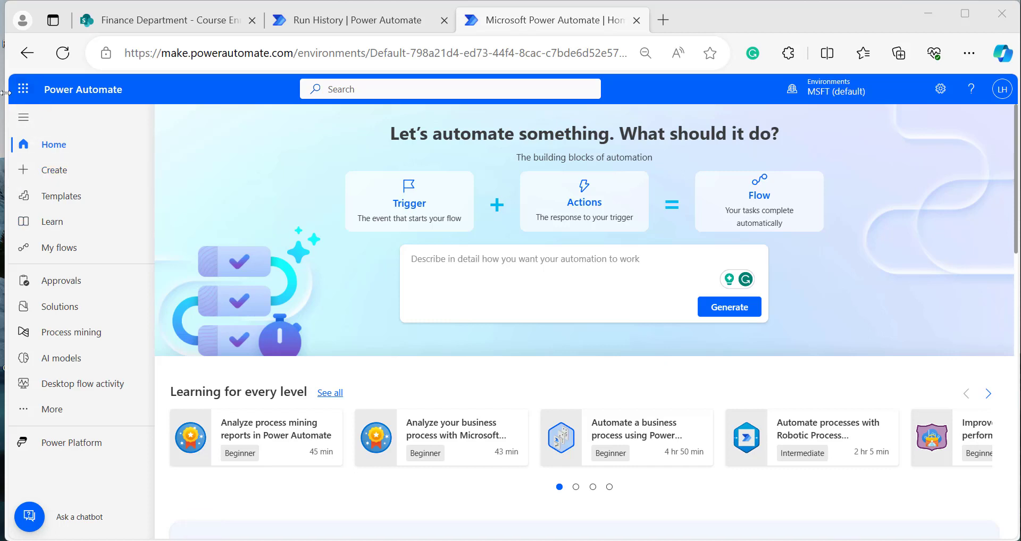
left_click(66, 171)
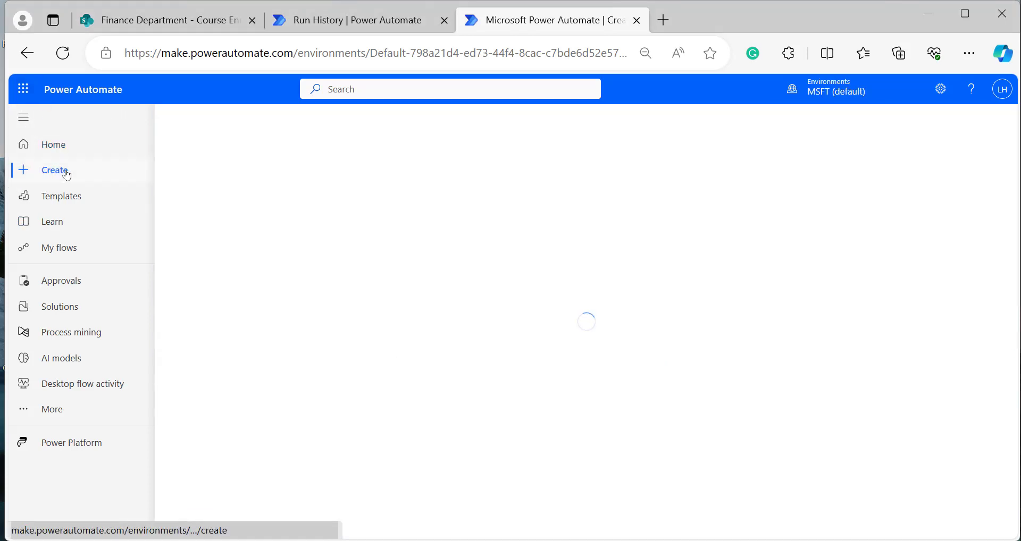
left_click(297, 270)
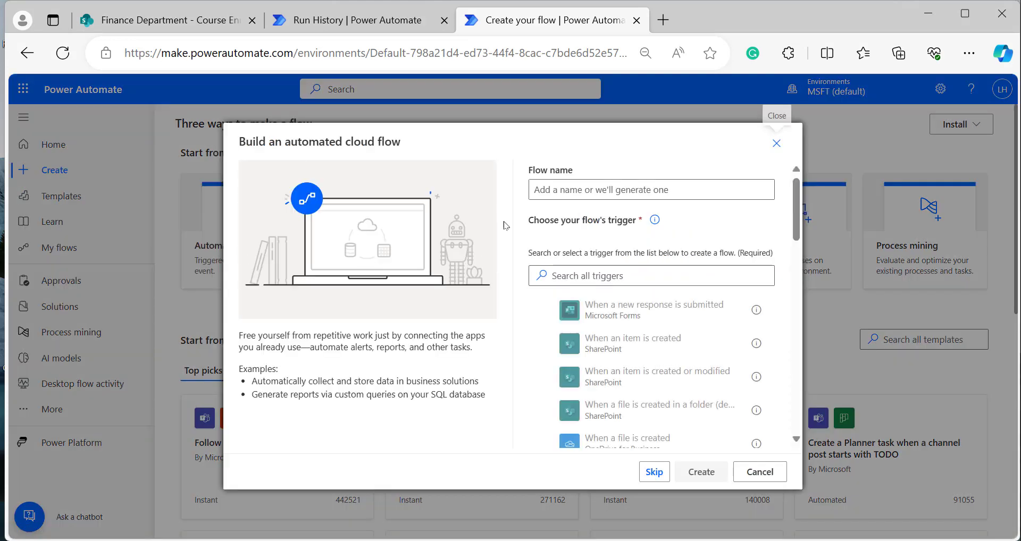
left_click(544, 344)
left_click(695, 471)
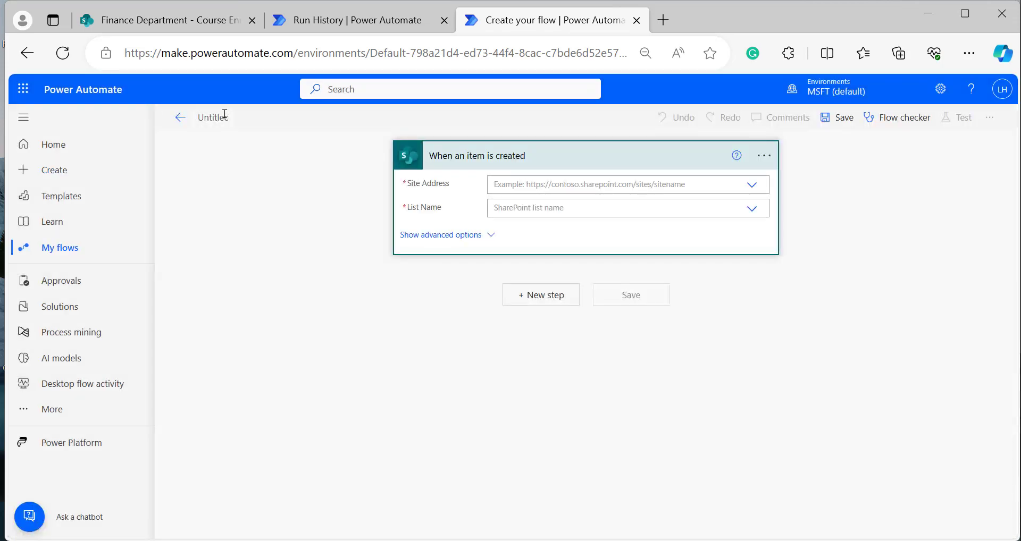
- Name the new flow "ToUpper Function"
type("ToUpper")
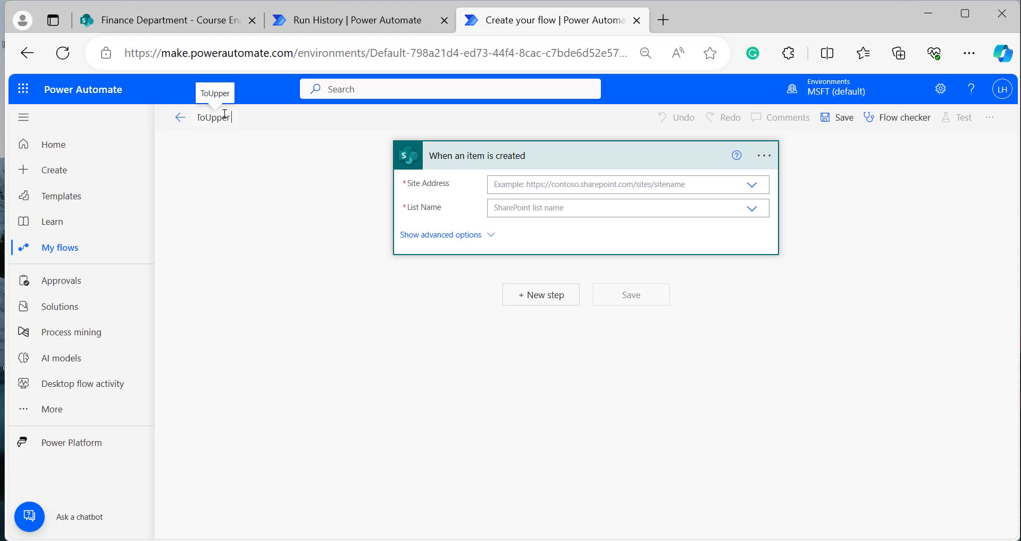
type(" Function")
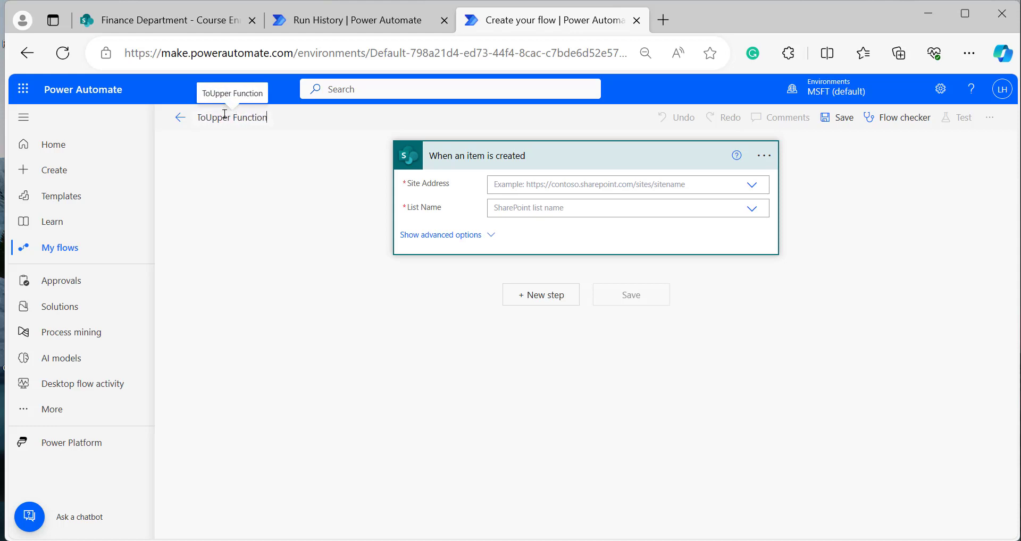
left_click(259, 203)
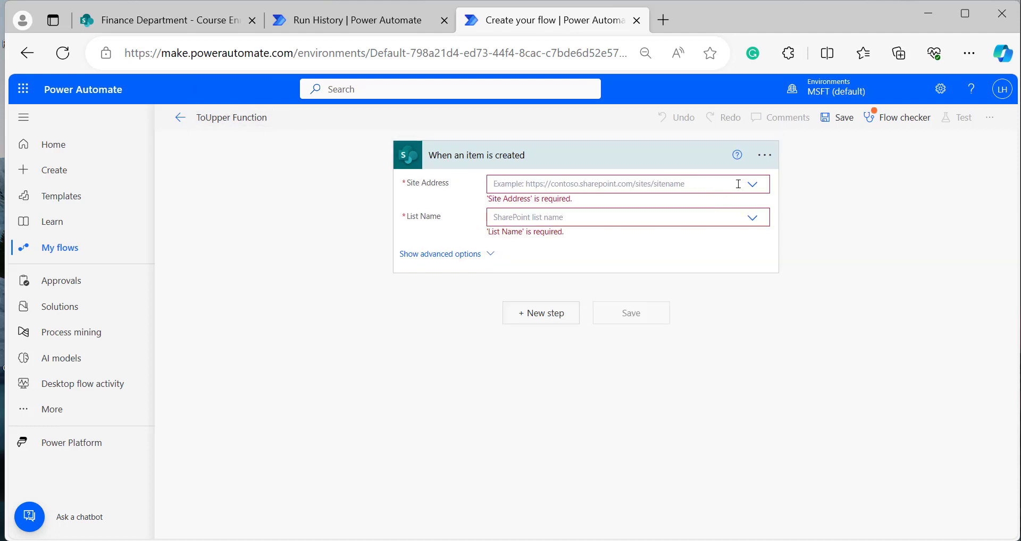
- Set the trigger's site address to the Finance Department site and its list to Course Enrollment
left_click(755, 188)
left_click(748, 223)
left_click(749, 225)
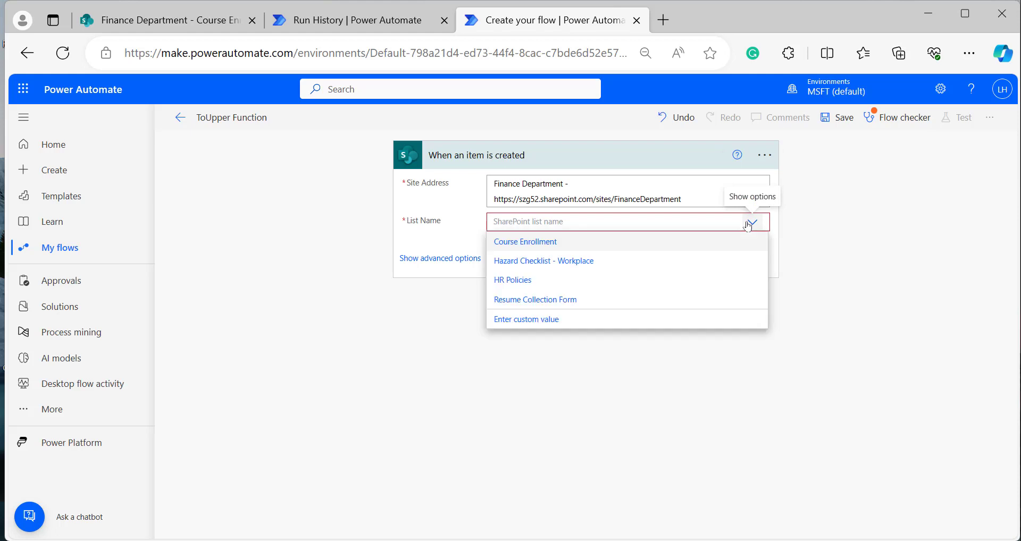
left_click(525, 241)
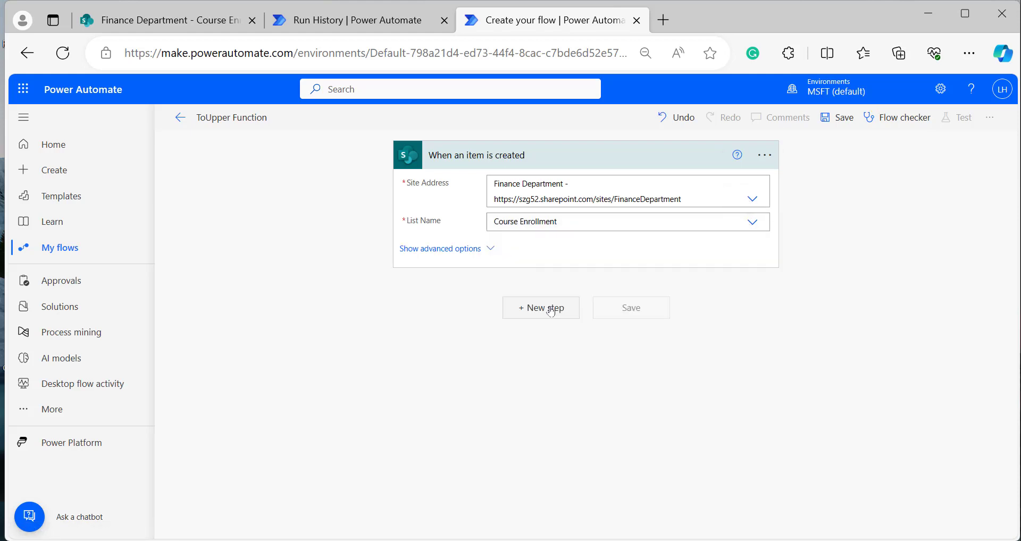
- Add an Initialize variable action after the trigger, with the variable name Course and type String
left_click(548, 307)
type("initialize")
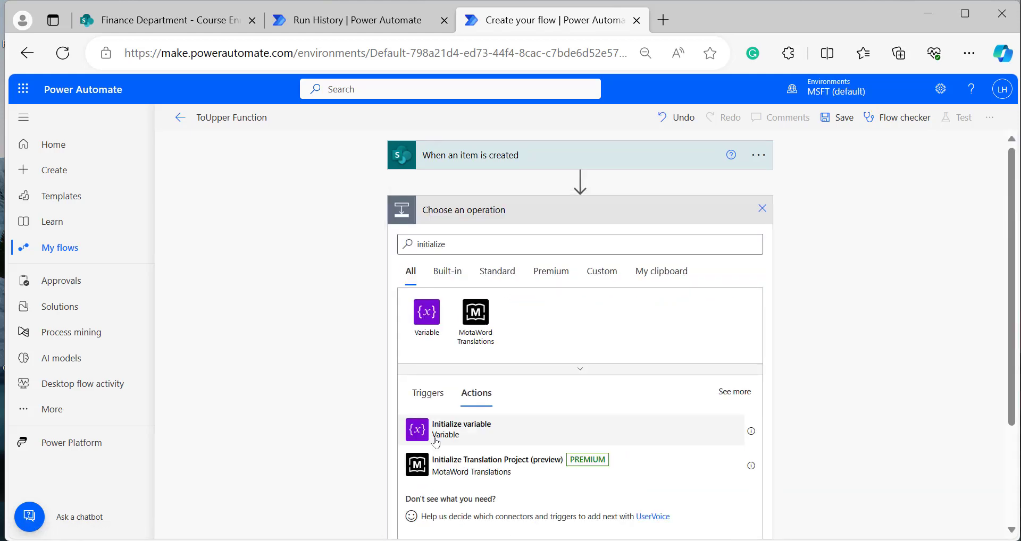
left_click(435, 438)
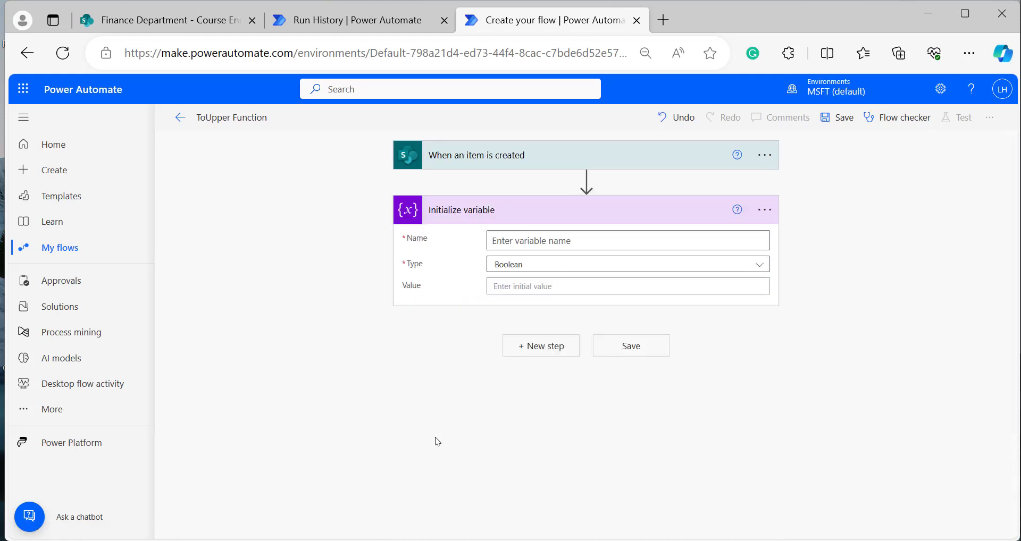
left_click(566, 240)
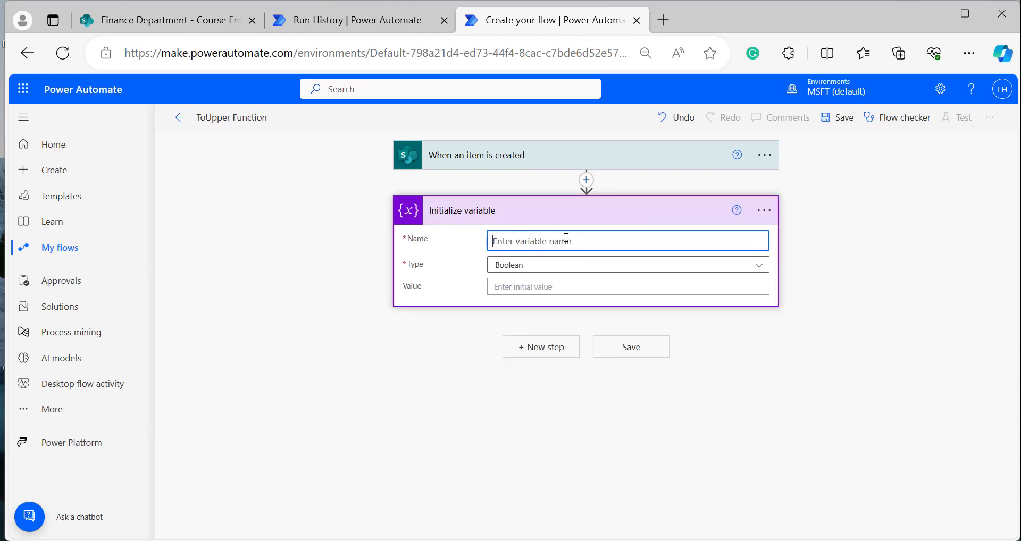
type("Course")
left_click(568, 268)
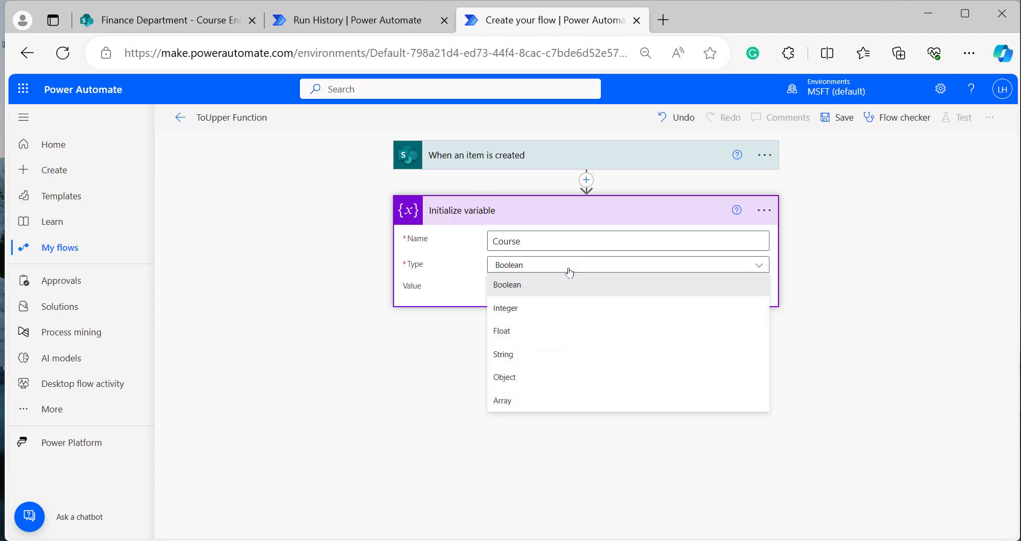
left_click(511, 357)
- Set the Course variable's initial value to the trigger's Title dynamic content
left_click(525, 290)
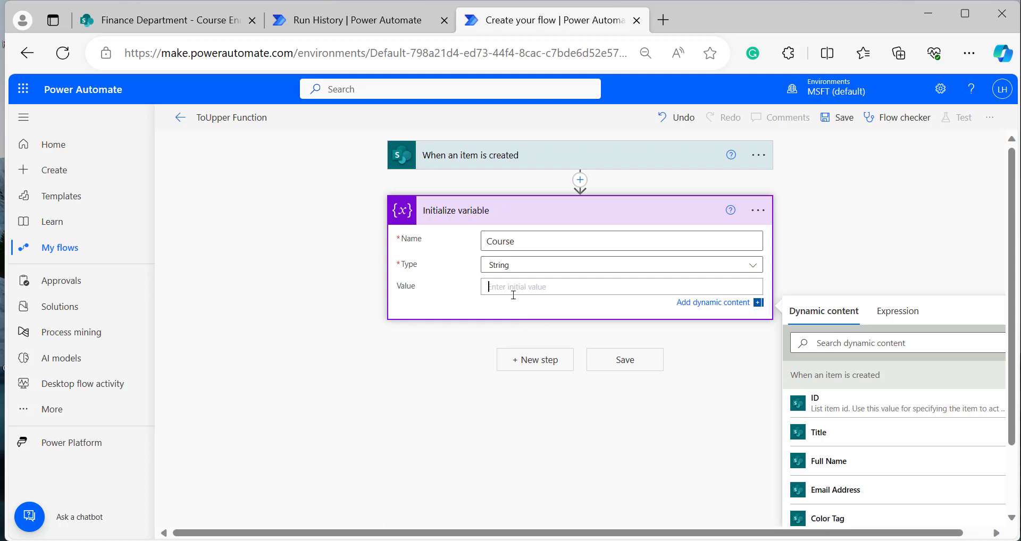
scroll(845, 415, "down", 1)
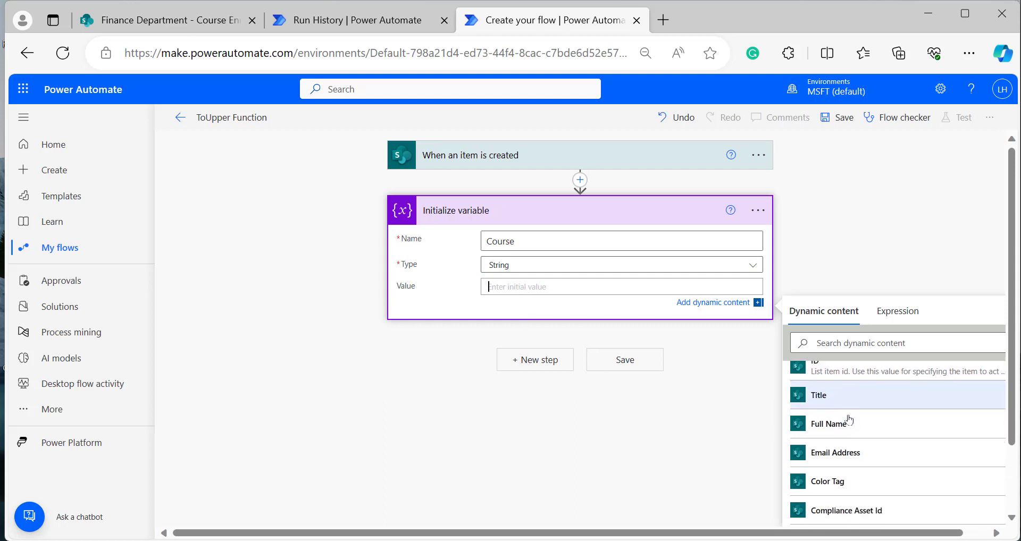
left_click(846, 403)
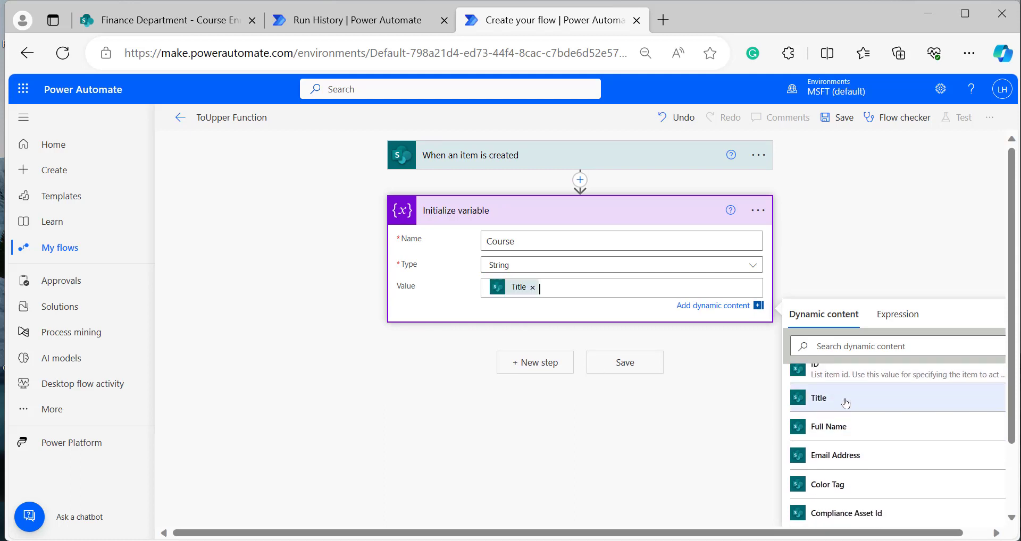
- Add a Compose action after the variable and set its input to the expression toUpper(variables('Course'))
left_click(545, 362)
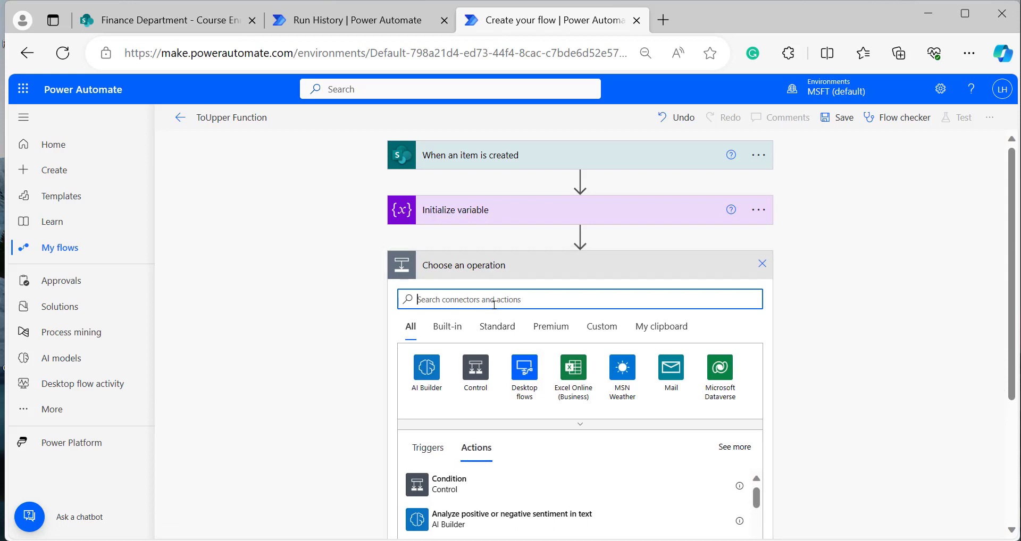
type("compos")
left_click(462, 486)
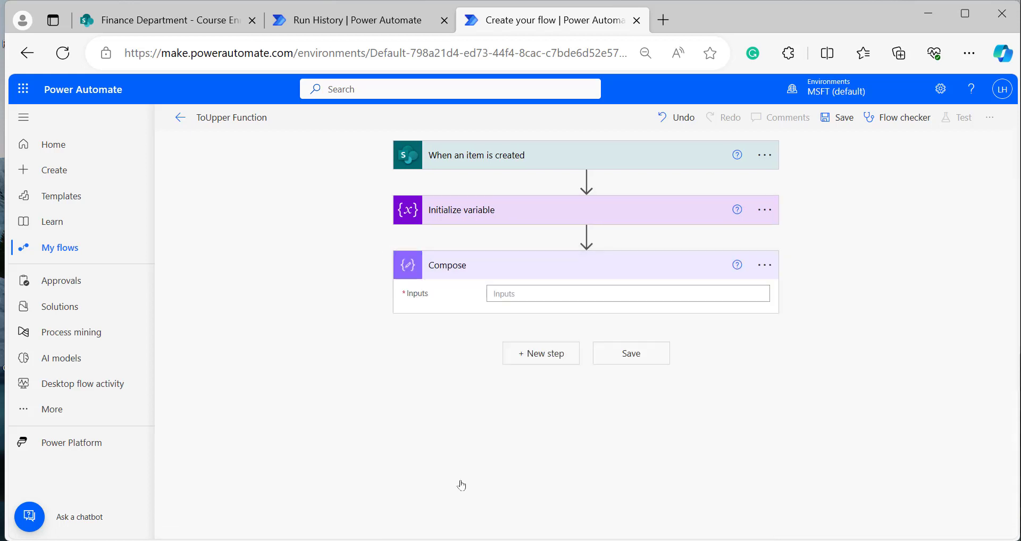
left_click(523, 294)
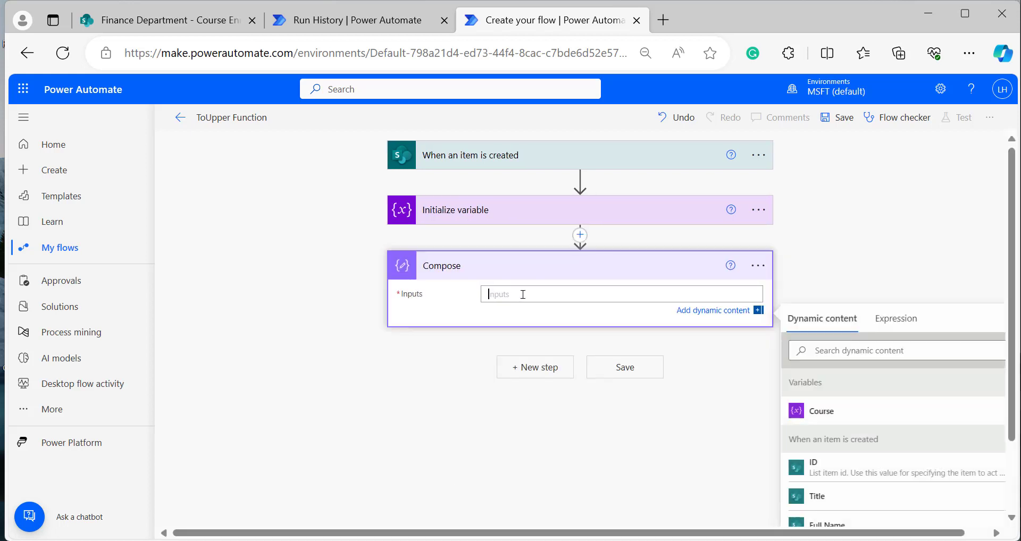
left_click(900, 319)
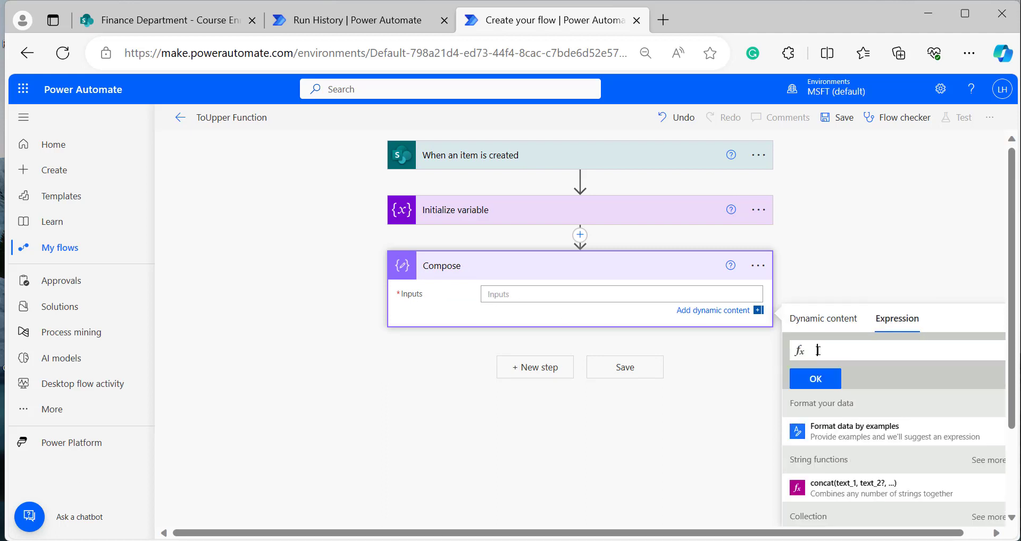
type("toUpper(")
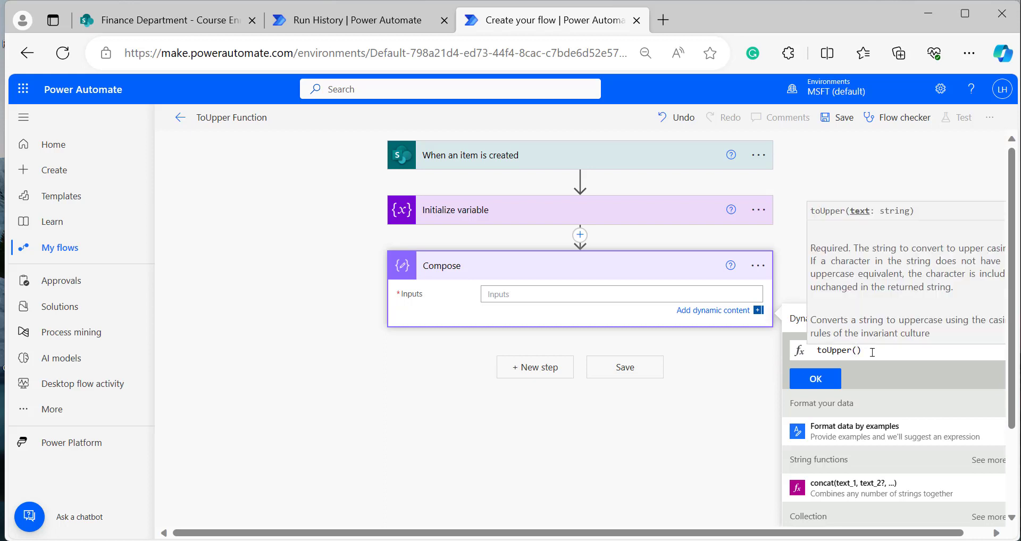
left_click(800, 321)
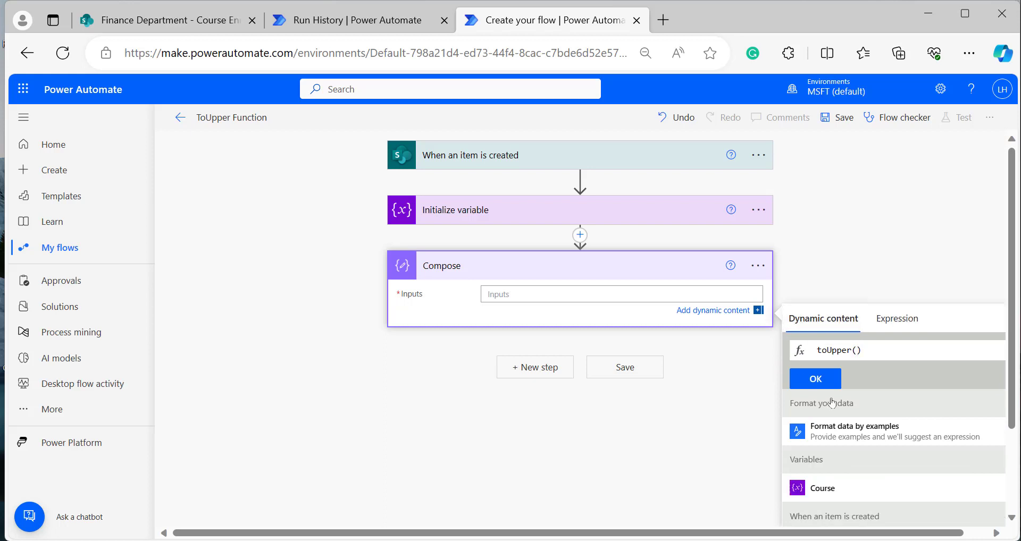
left_click(823, 488)
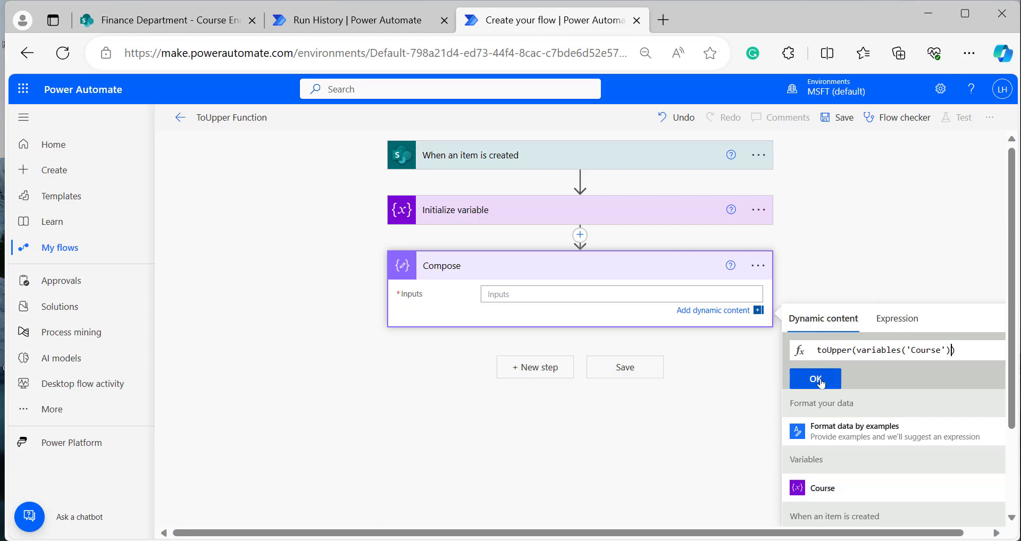
left_click(815, 379)
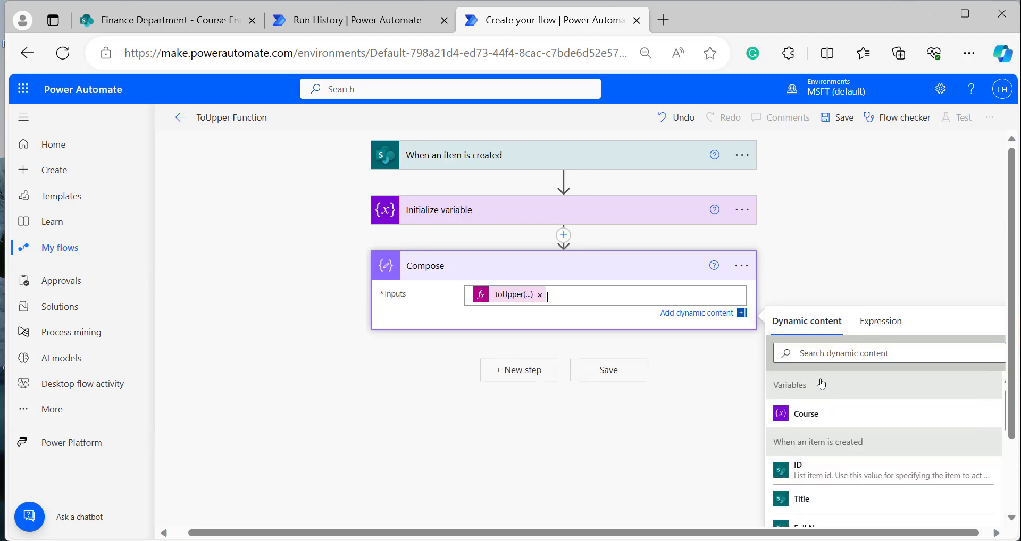
- Add an Update item action after Compose, with the Finance Department site address and the Course Enrollment list
left_click(515, 371)
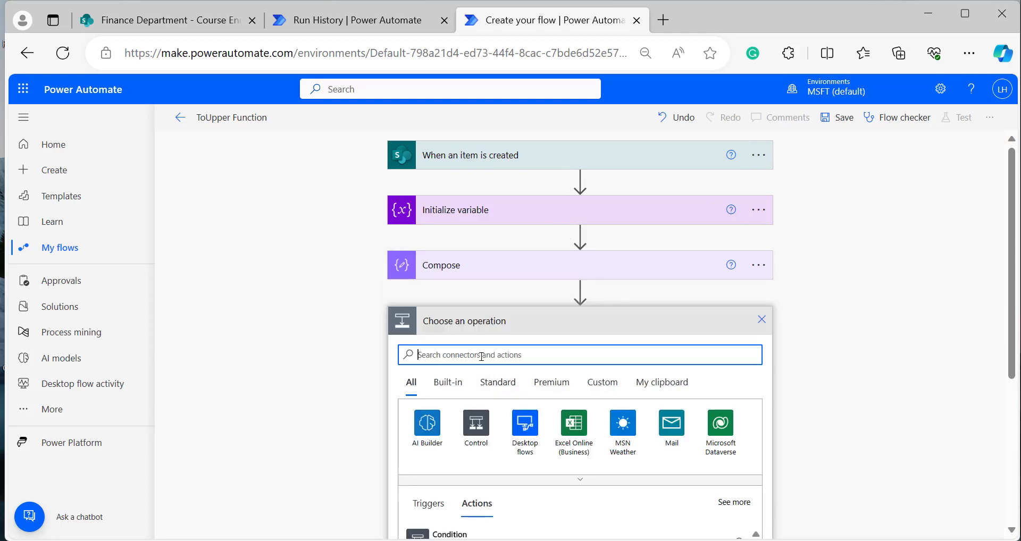
type("update")
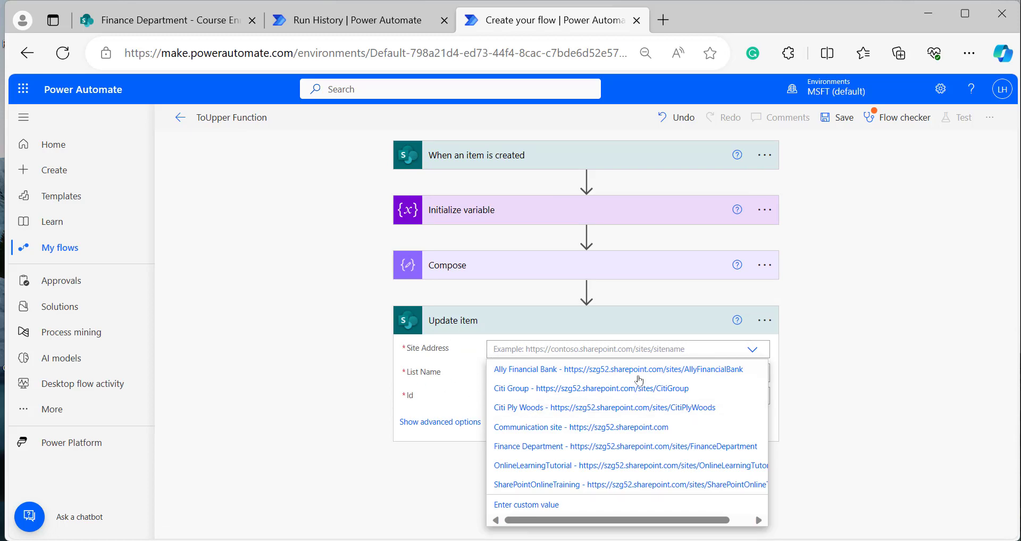
left_click(585, 446)
left_click(522, 412)
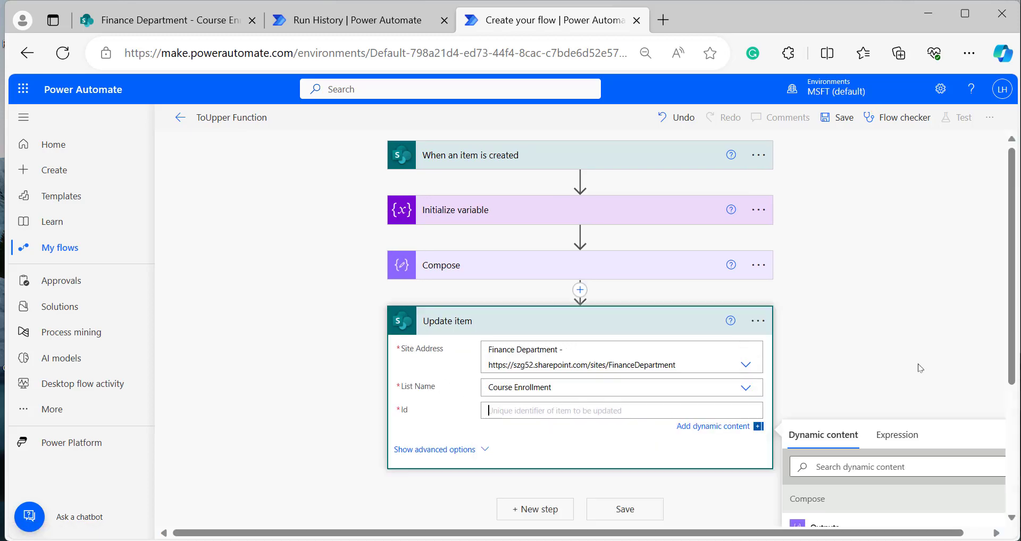
- Set the Update item action's Id to the trigger's ID and its Title to the Compose Outputs, and save the flow
left_click(830, 411)
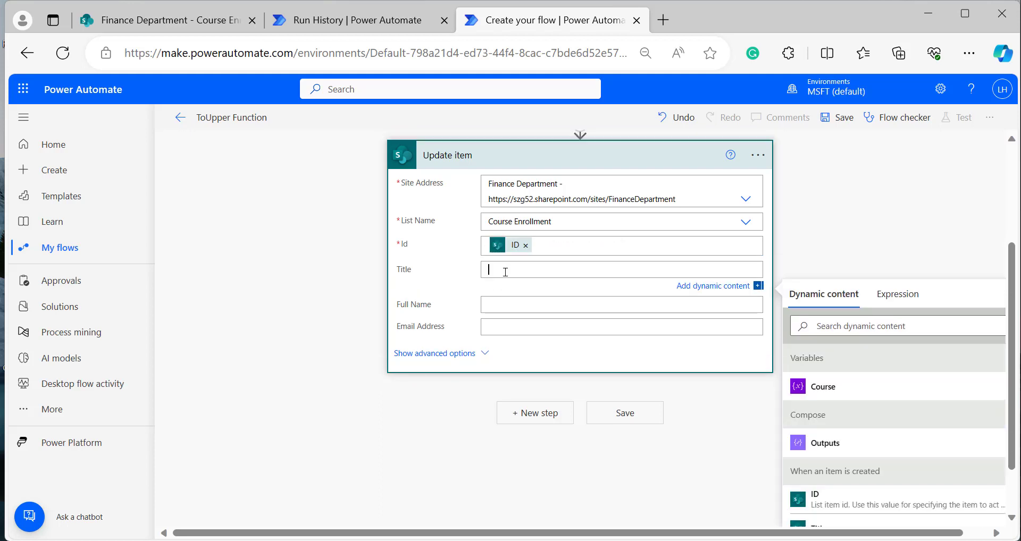
left_click(822, 443)
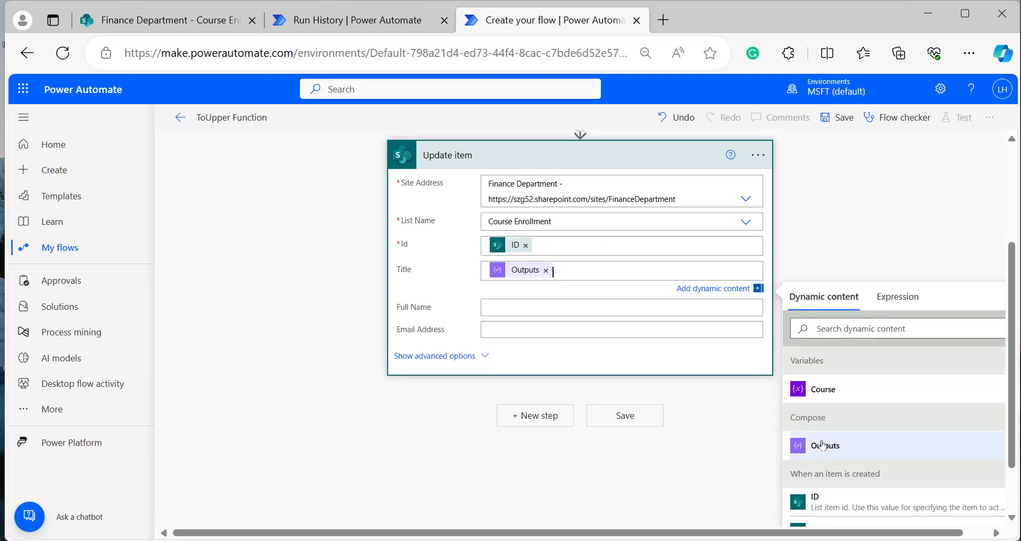
left_click(645, 407)
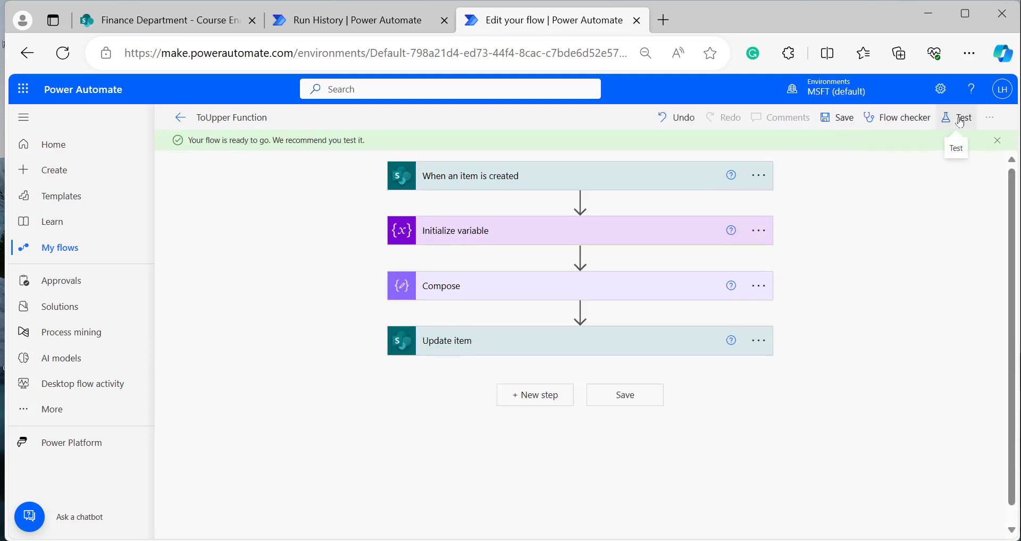
- Start a manual test of the ToUpper Function flow
left_click(961, 121)
left_click(777, 147)
left_click(788, 514)
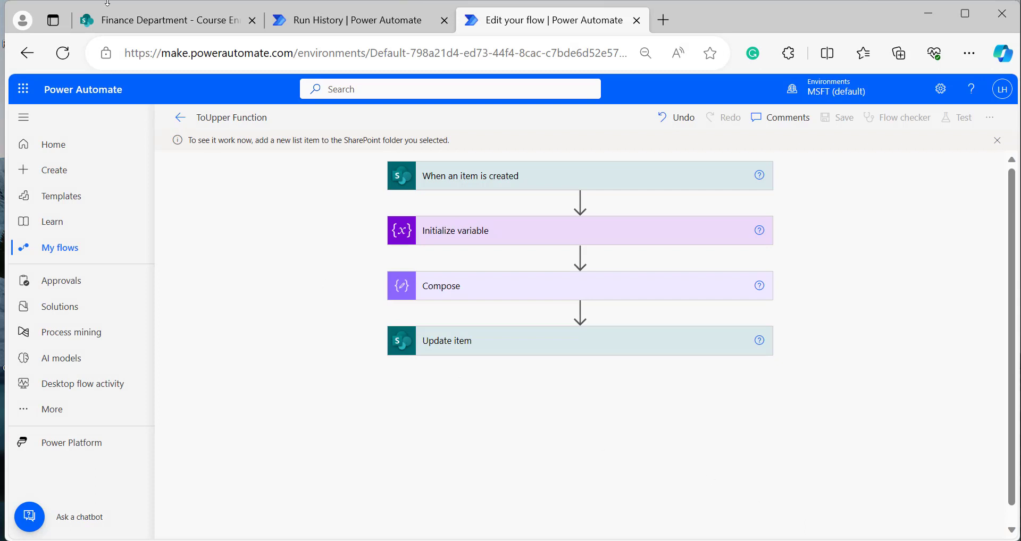
- Switch to the SharePoint Course Enrollment list and add an item in grid view with the course Power bi and the person's name
left_click(136, 20)
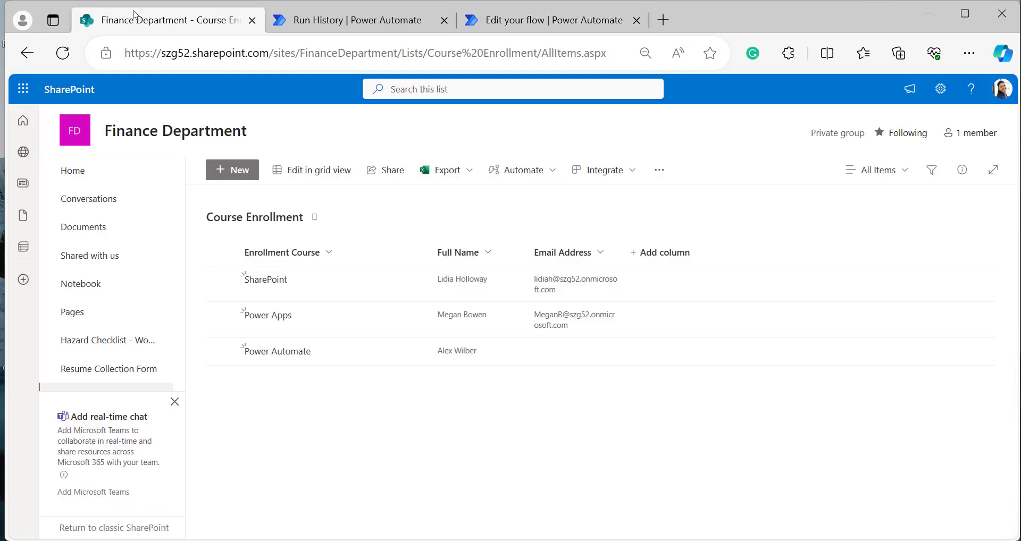
left_click(304, 172)
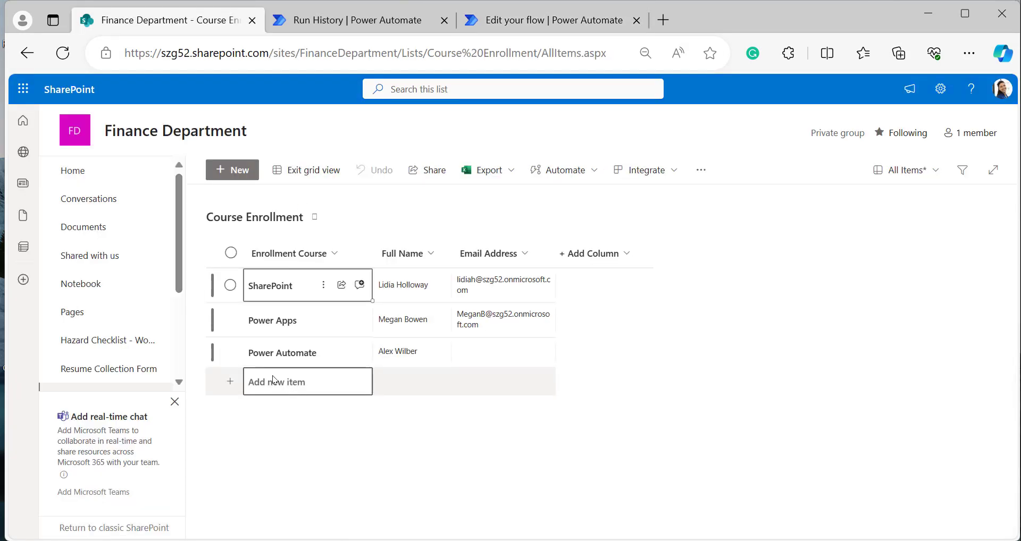
left_click(273, 381)
type("Power")
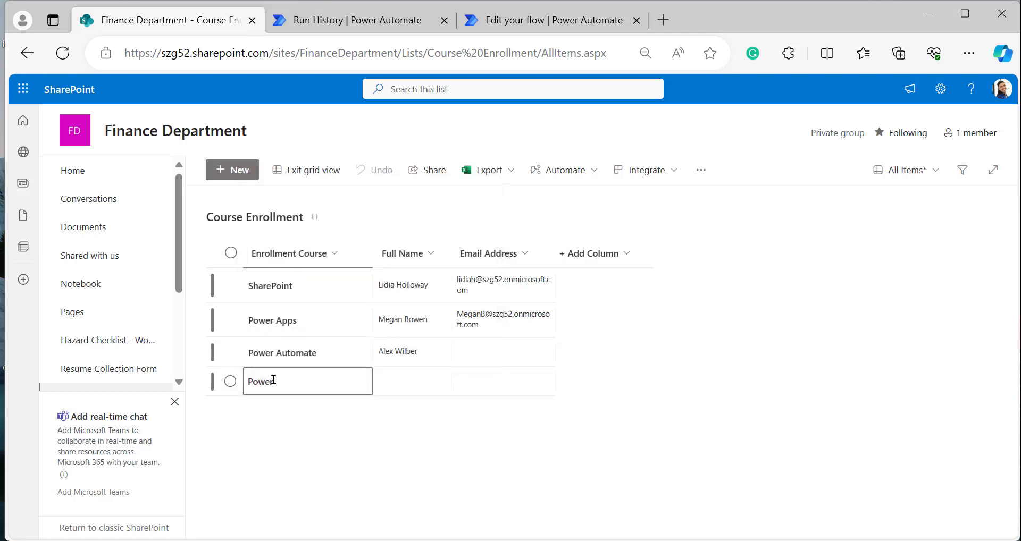
- Inspect the Compose action's inputs and outputs in the Power Automate test run, and reload the SharePoint Course Enrollment list to check the added item
left_click(535, 20)
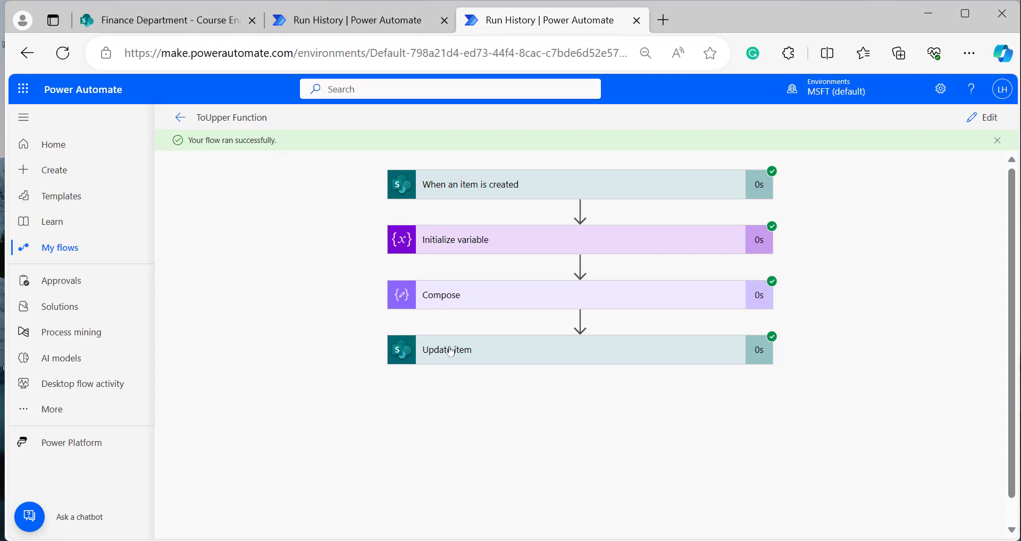
left_click(527, 303)
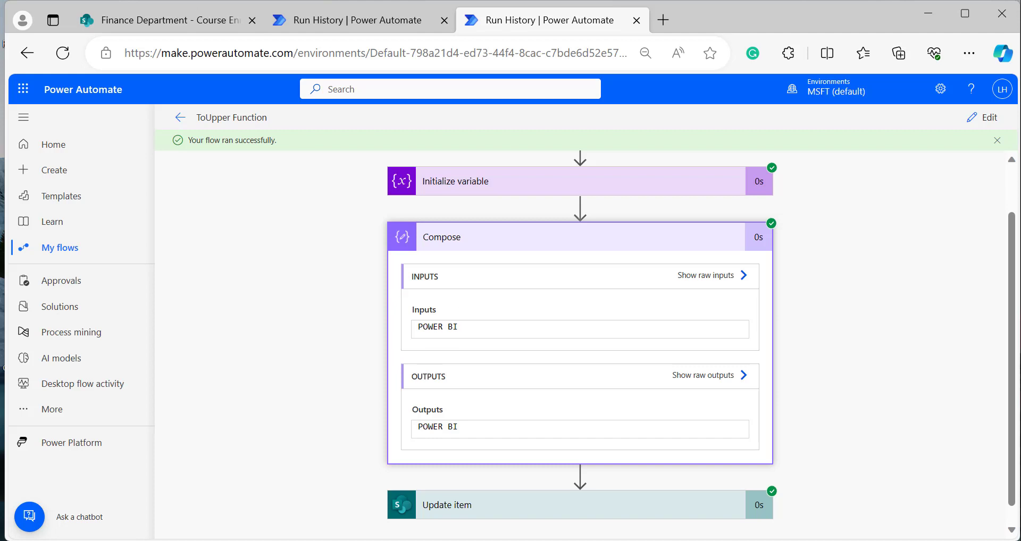
left_click(150, 21)
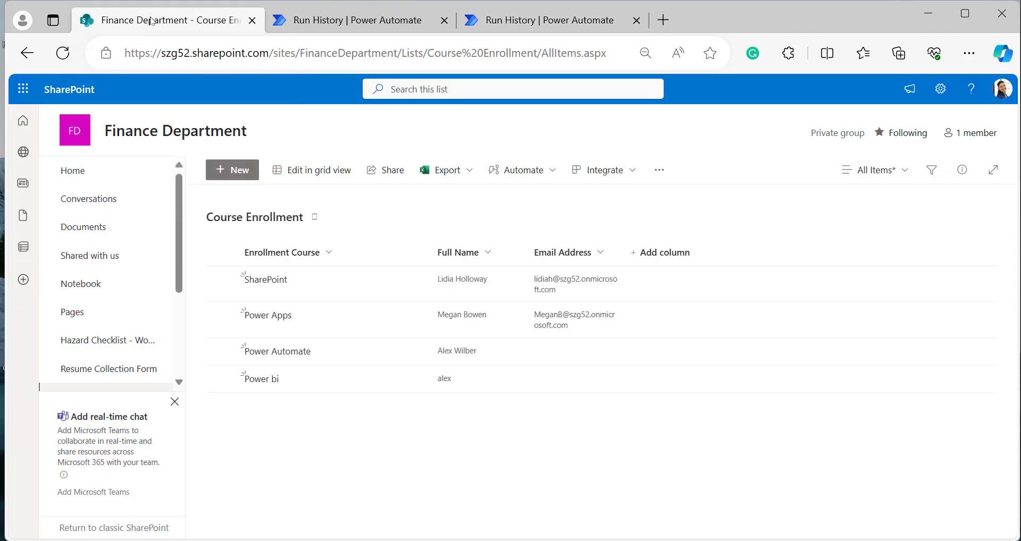
left_click(64, 54)
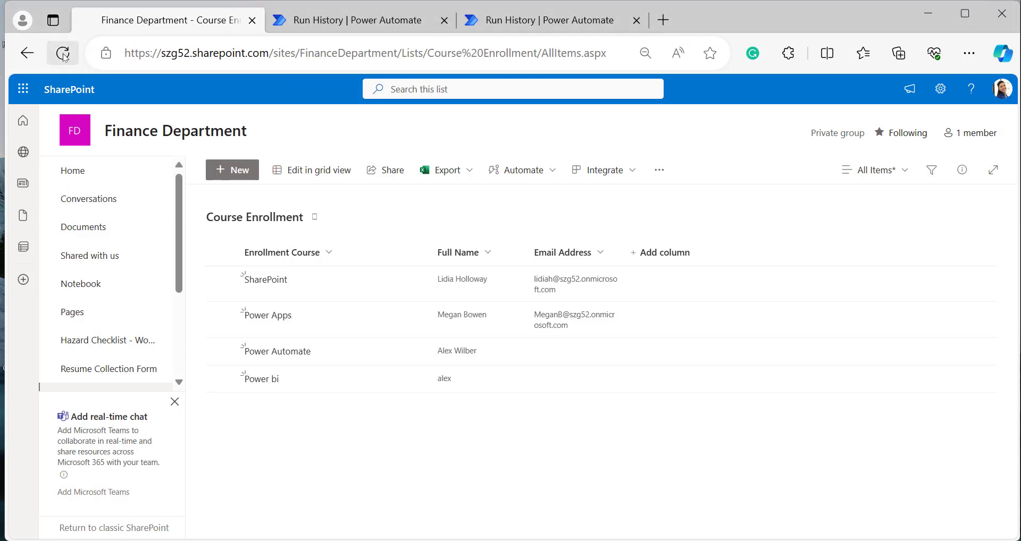